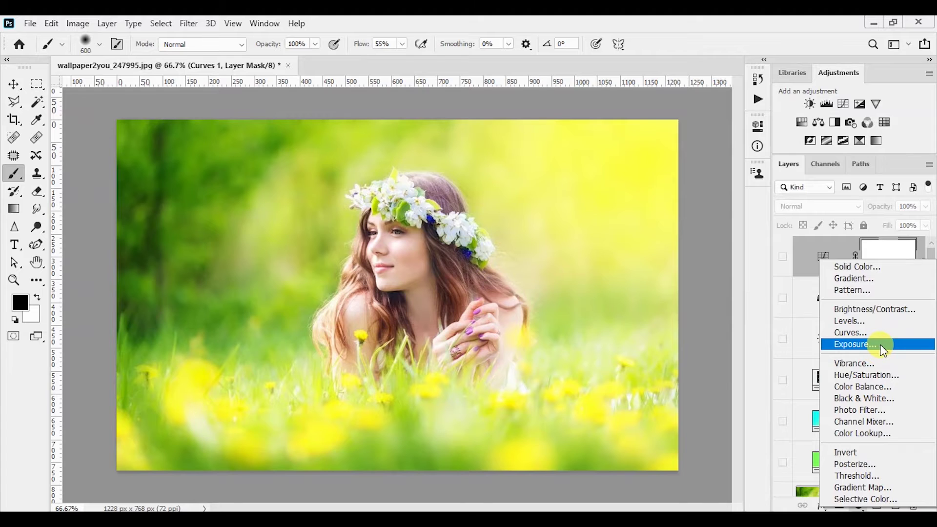
Add an Exposure adjustment layer and try the Minus 1.0 and Minus 2.0 presets.
left_click(882, 347)
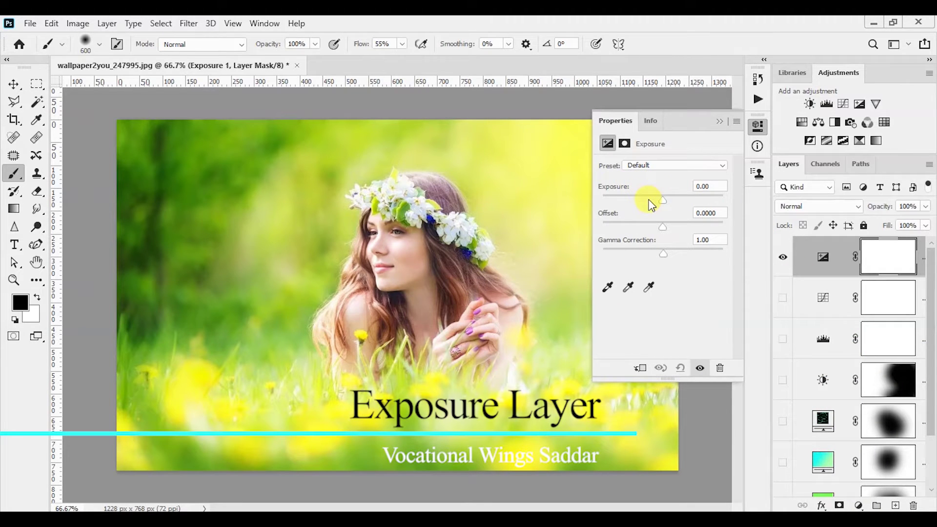
mouse_move(660, 200)
left_mouse_down()
mouse_move(682, 217)
mouse_move(620, 201)
mouse_move(661, 204)
mouse_move(667, 233)
mouse_move(704, 228)
mouse_move(654, 229)
mouse_move(674, 234)
left_mouse_up()
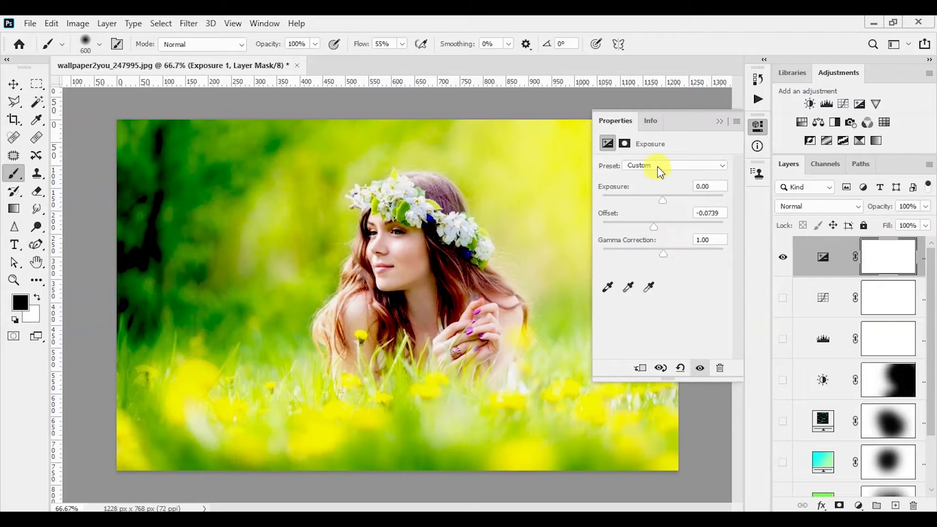
left_click(657, 166)
left_click(661, 197)
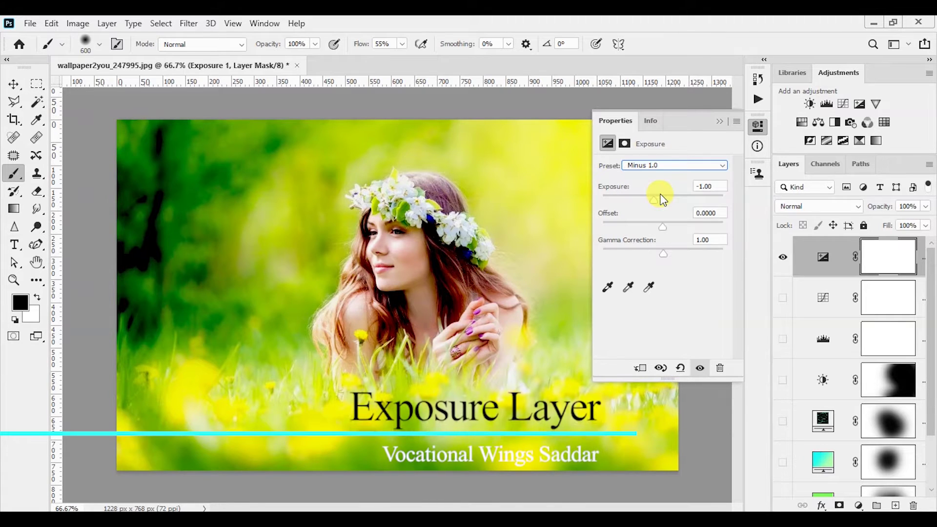
left_click(676, 166)
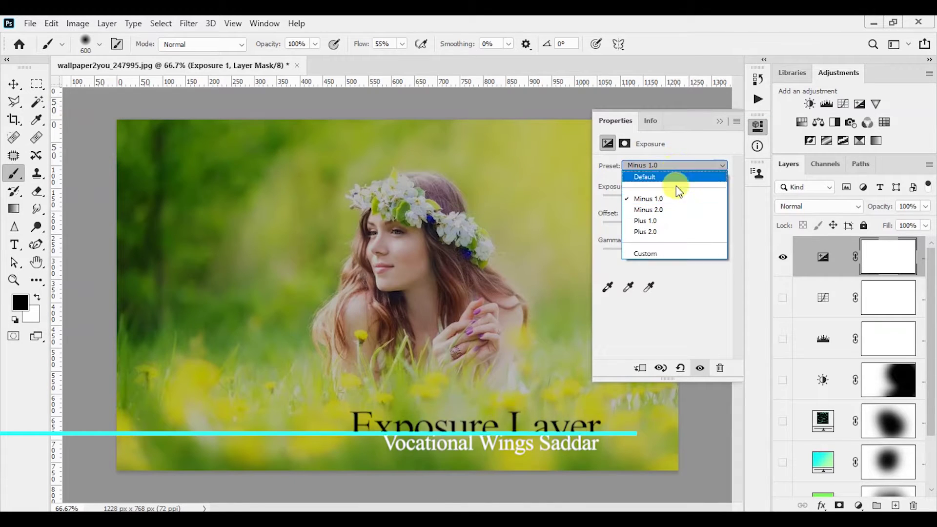
left_click(675, 209)
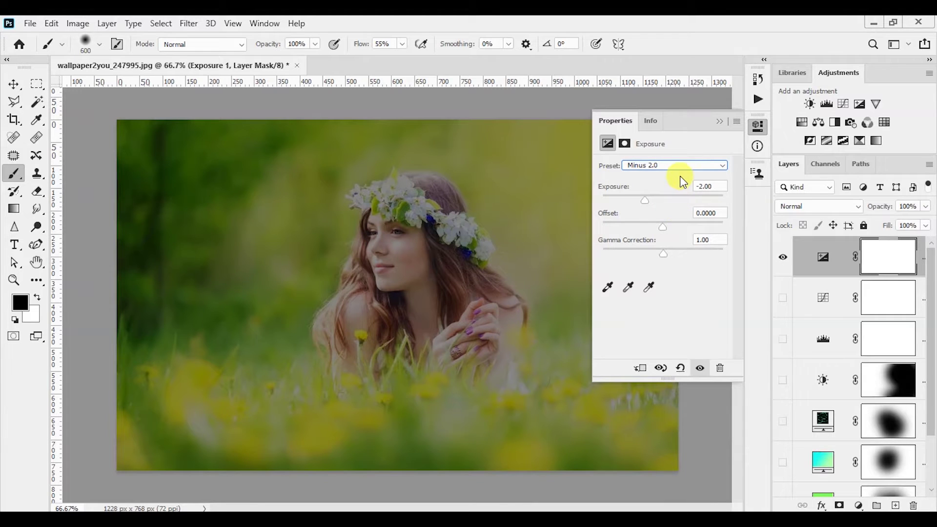
Try the Plus 1.0 preset, then settle exposure at a custom +0.23.
left_click(680, 166)
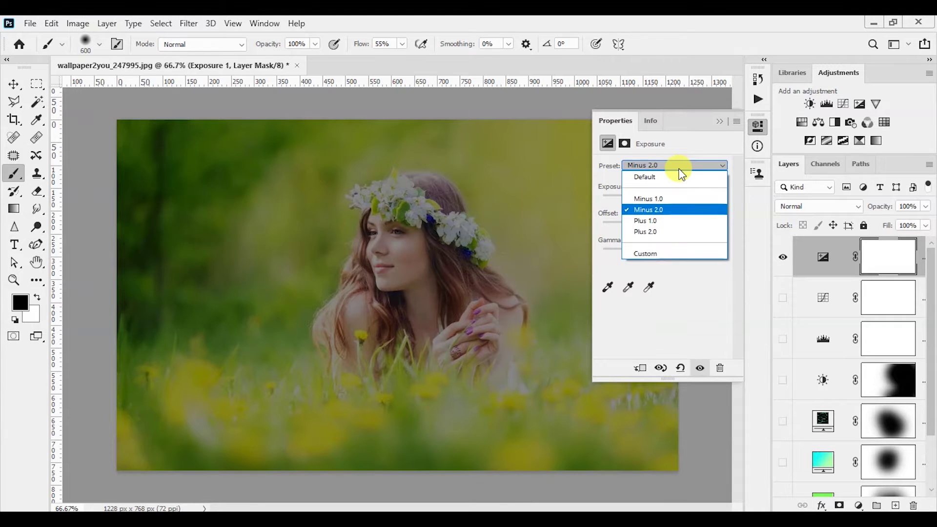
left_click(677, 221)
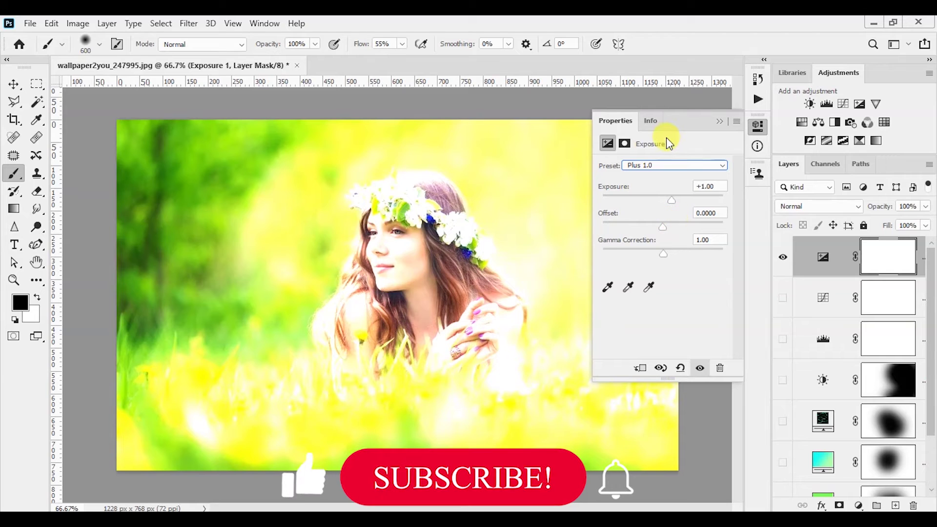
left_click_drag(671, 200, 725, 200)
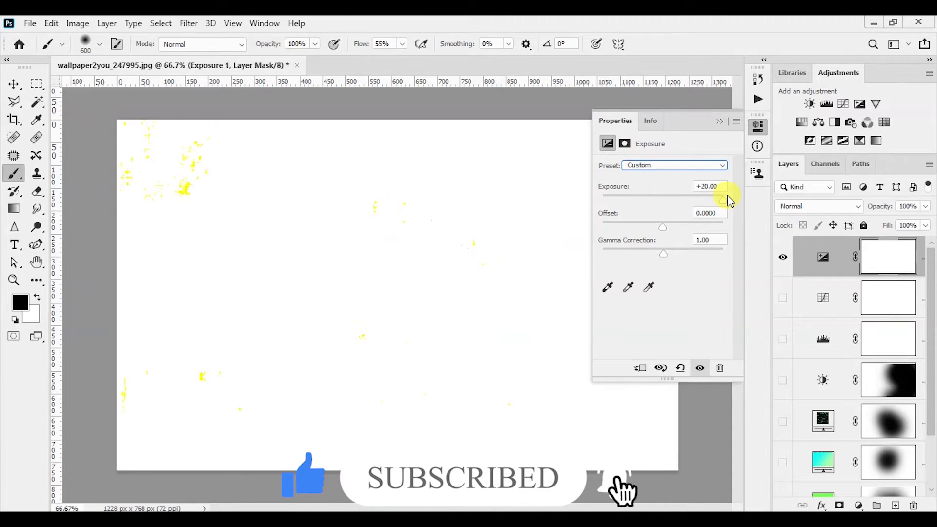
left_click_drag(723, 200, 665, 199)
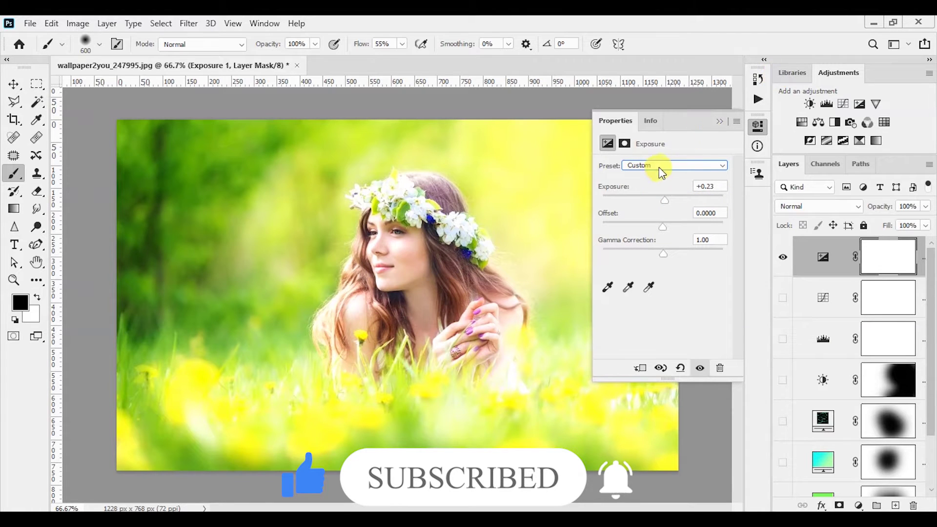
left_click(720, 122)
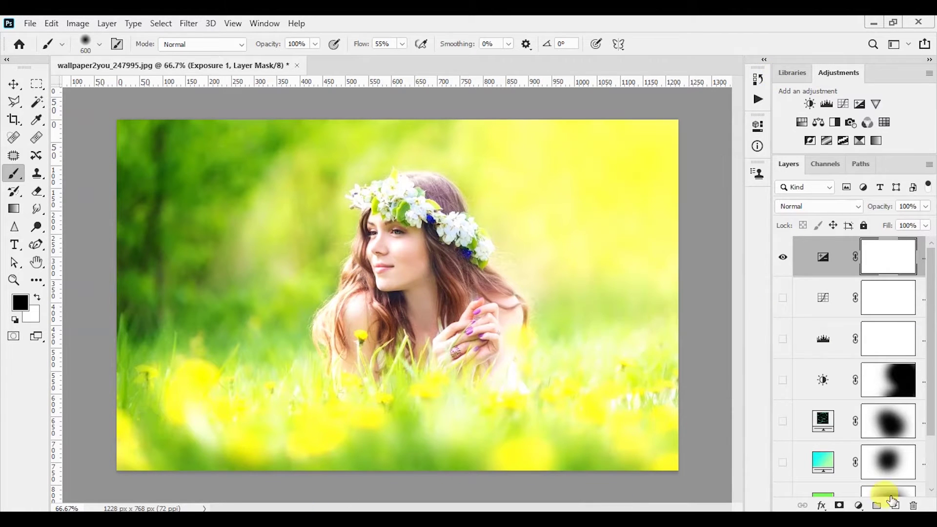
Add a Vibrance adjustment layer and set Vibrance to +48.
left_click(858, 505)
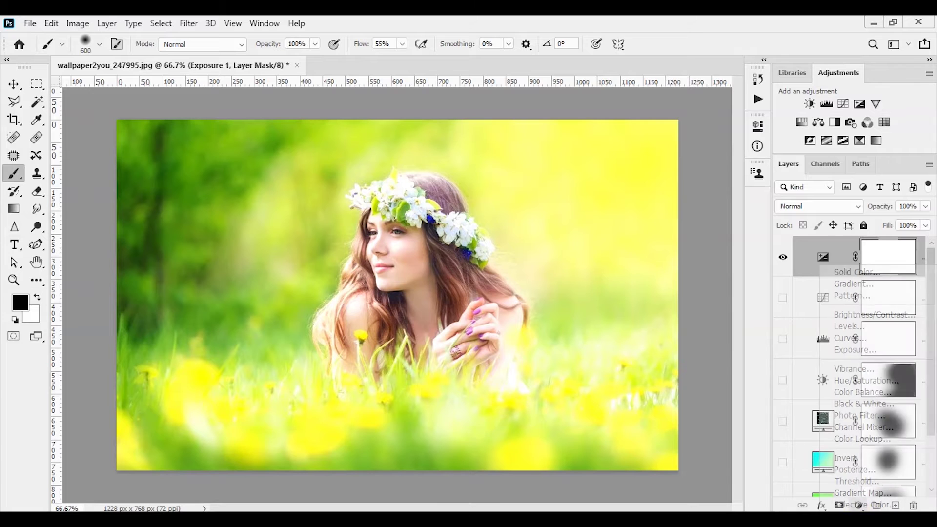
left_click(876, 370)
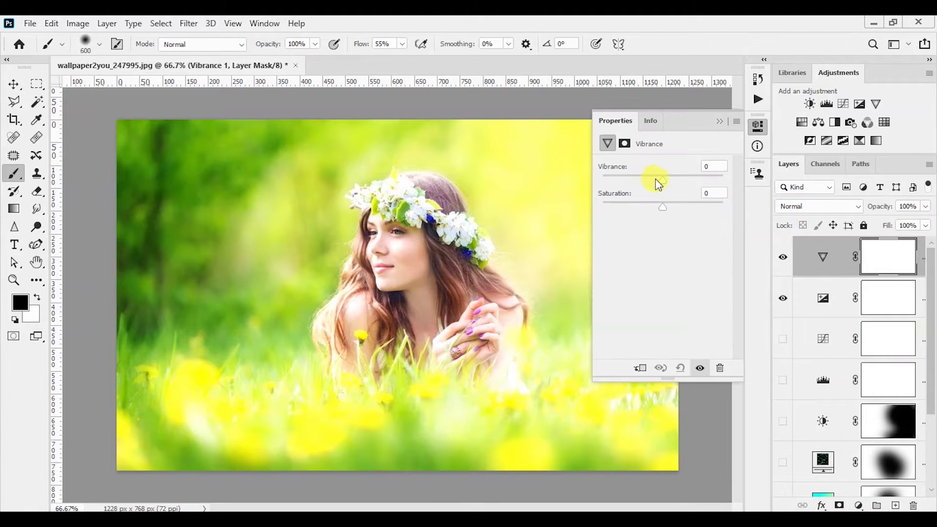
left_click_drag(657, 183, 676, 186)
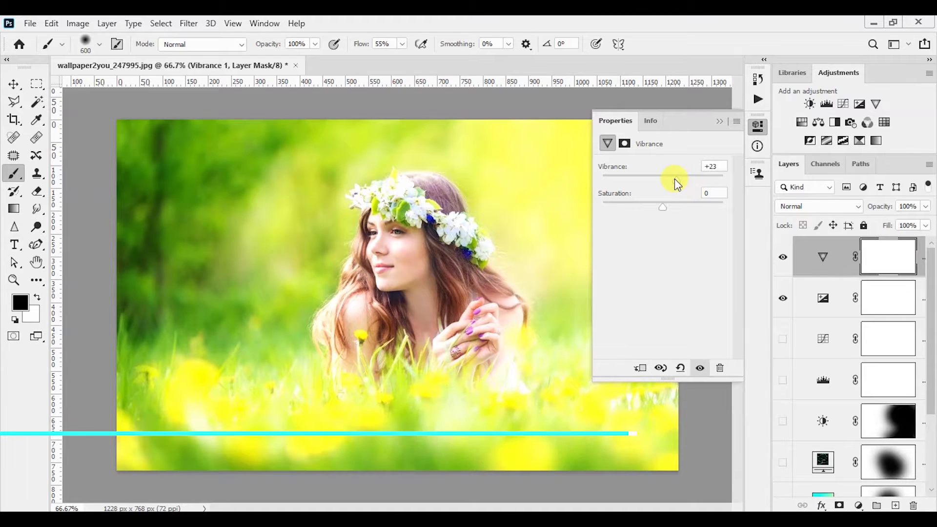
left_click(674, 179)
left_click_drag(676, 180, 693, 189)
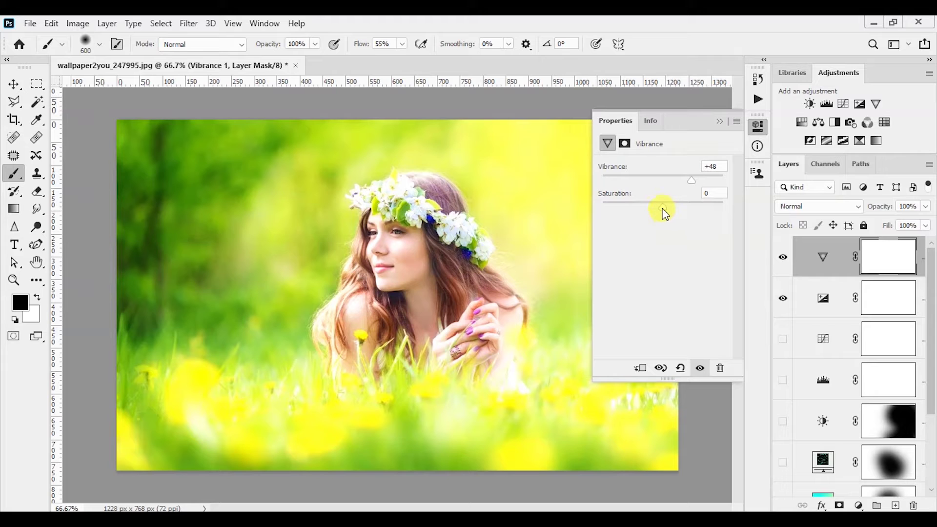
Raise Saturation to +94, then hide the Vibrance layer.
left_click_drag(663, 210, 710, 214)
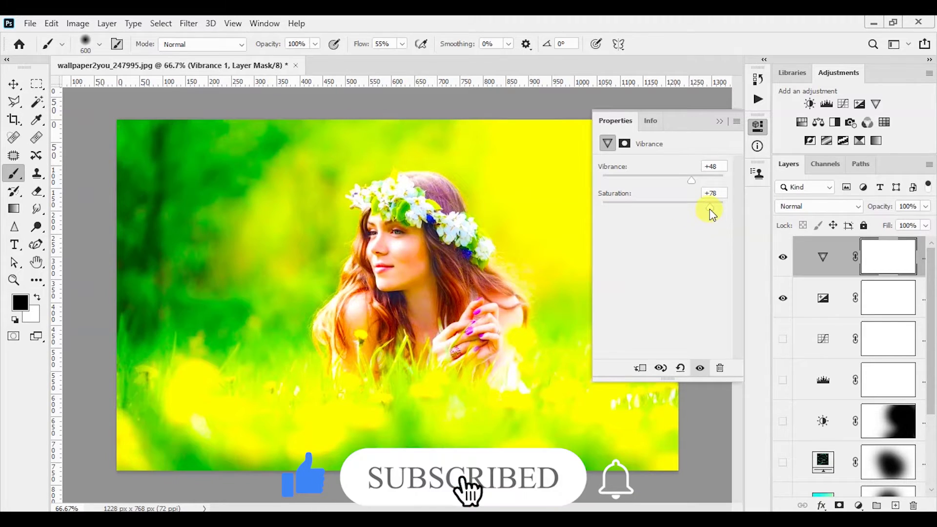
left_click_drag(710, 210, 720, 211)
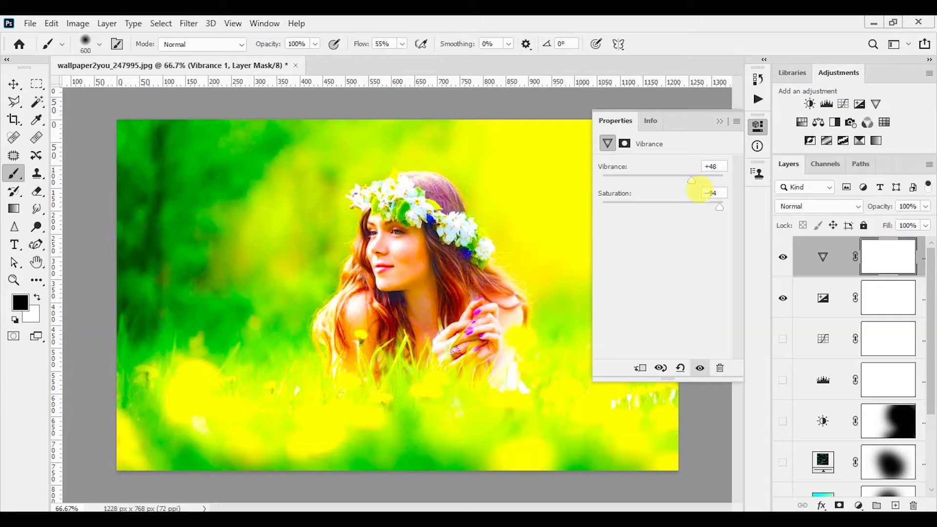
left_click(719, 121)
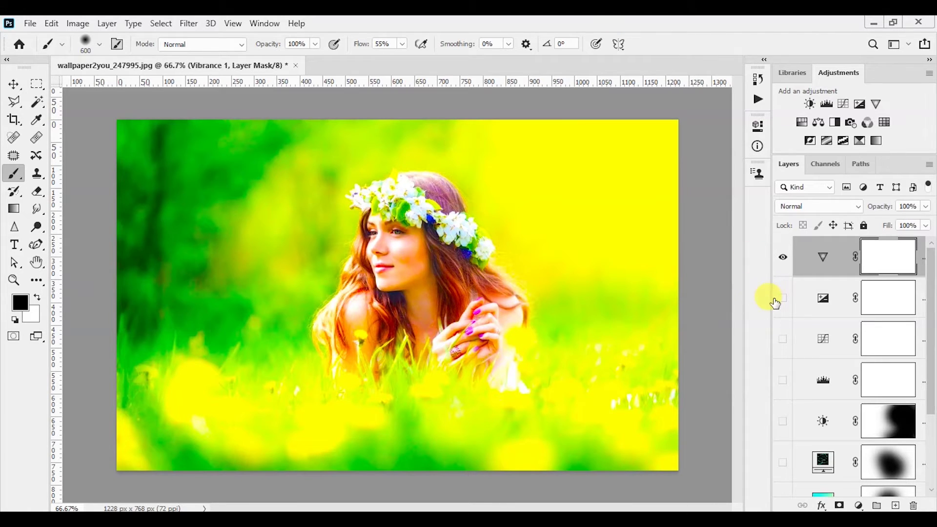
left_click(783, 257)
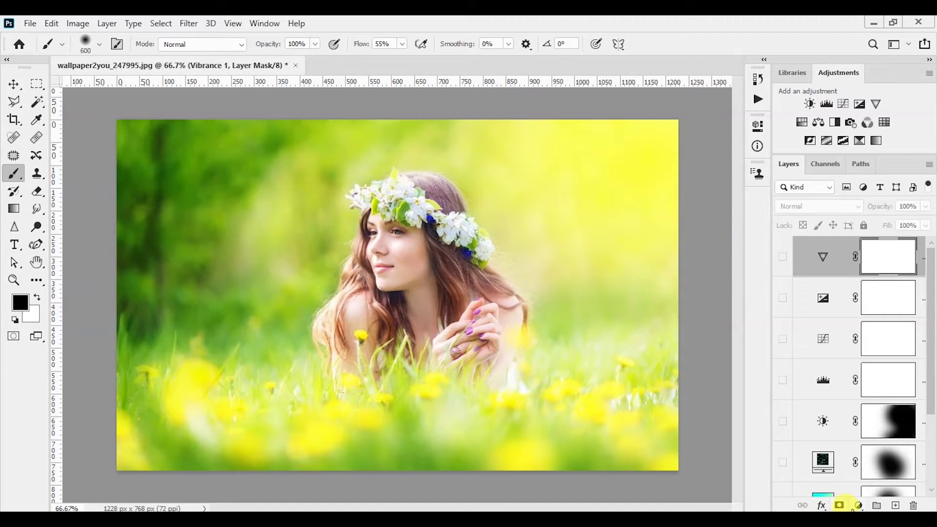
Add a Hue/Saturation layer, shift the hue, and try the Increase Saturation More preset.
left_click(859, 506)
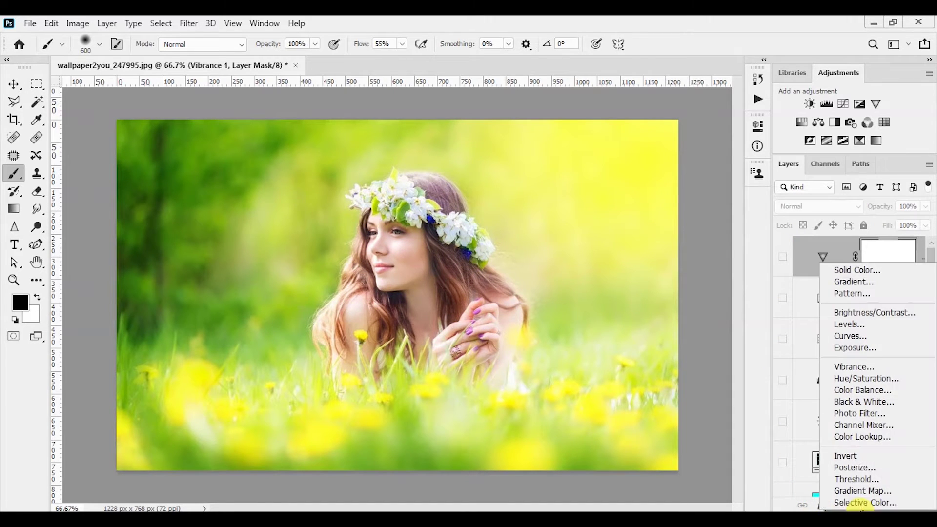
left_click(875, 383)
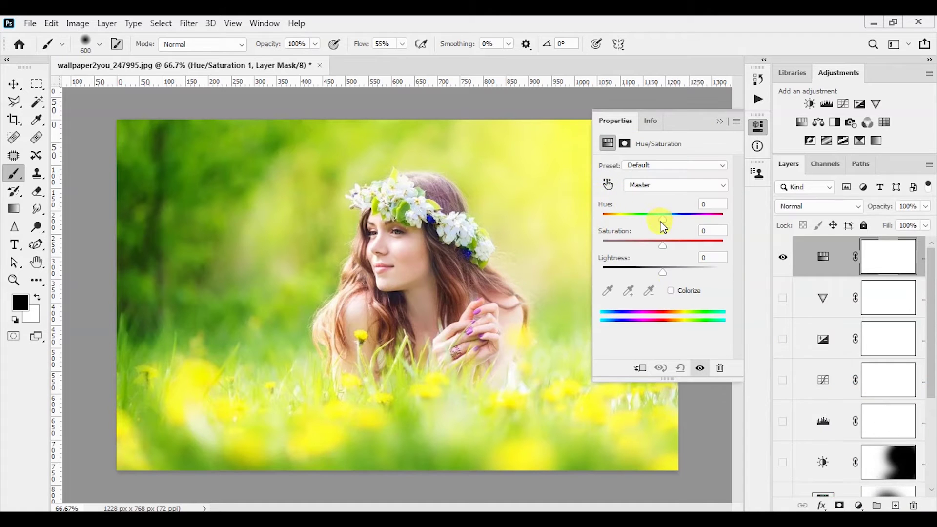
mouse_move(663, 218)
left_mouse_down()
mouse_move(708, 221)
mouse_move(647, 210)
mouse_move(663, 219)
left_mouse_up()
left_click(675, 189)
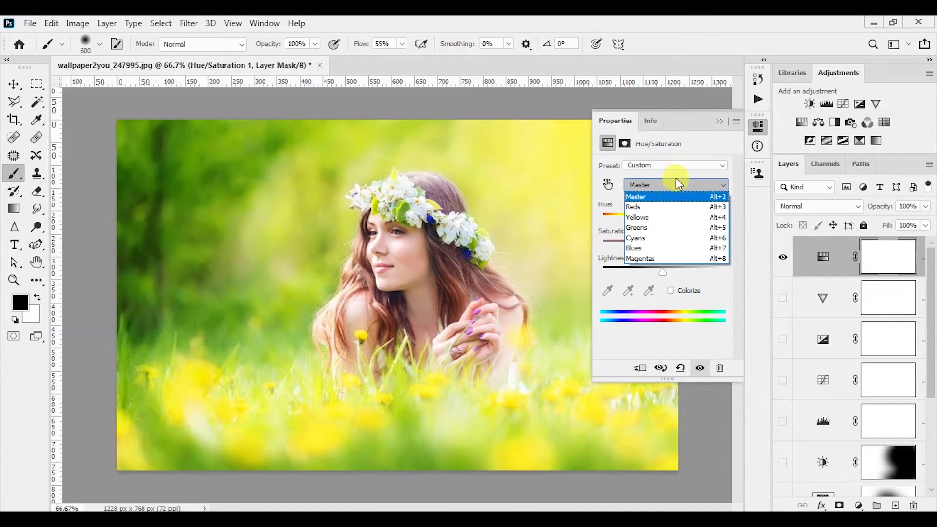
left_click(677, 166)
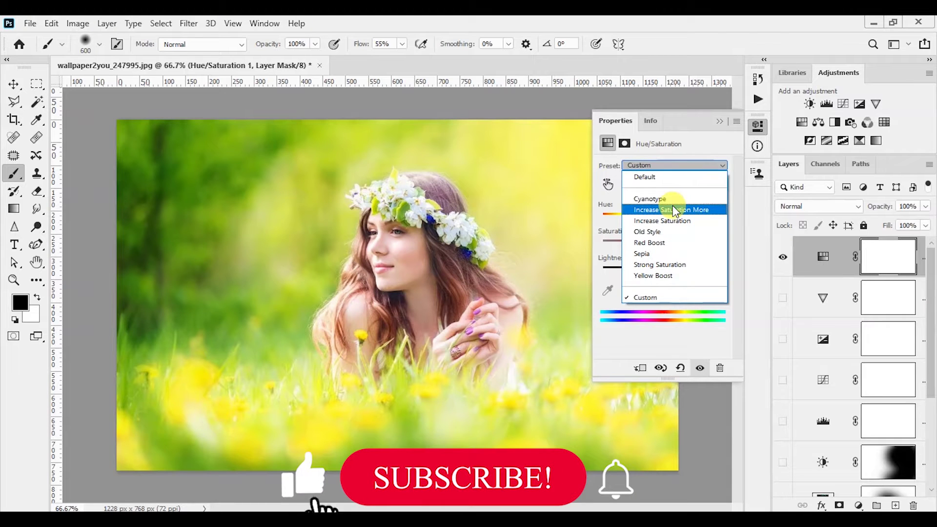
left_click(675, 210)
Try Red Boost and Strong Saturation, settle on the Sepia preset, then hide the layer.
left_click(695, 166)
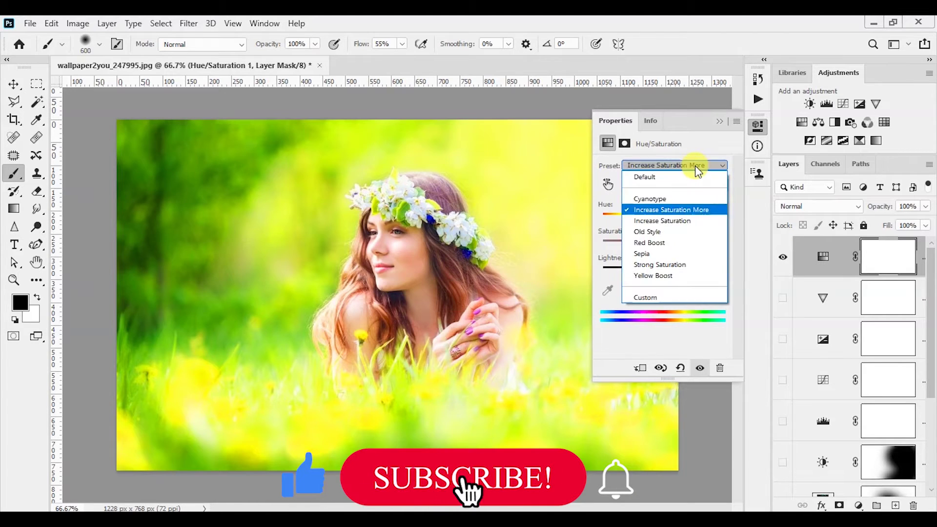
left_click(678, 241)
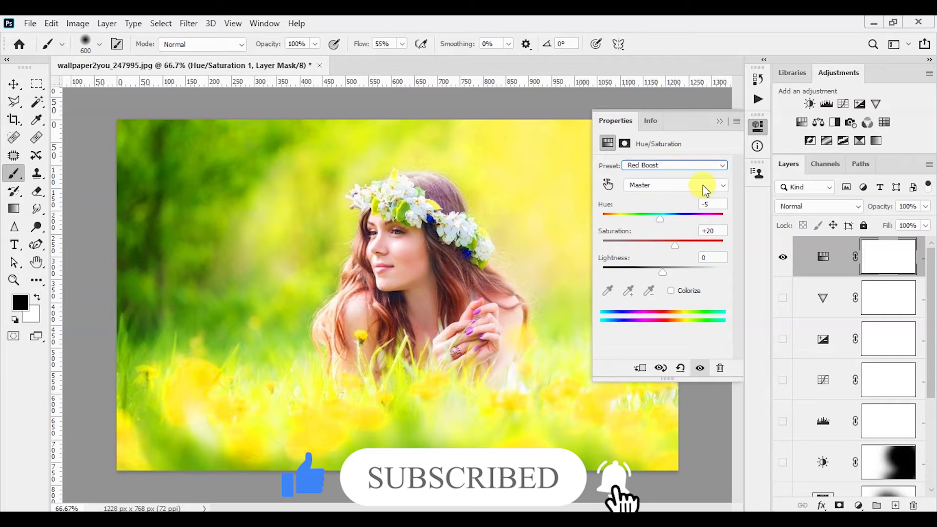
left_click(710, 169)
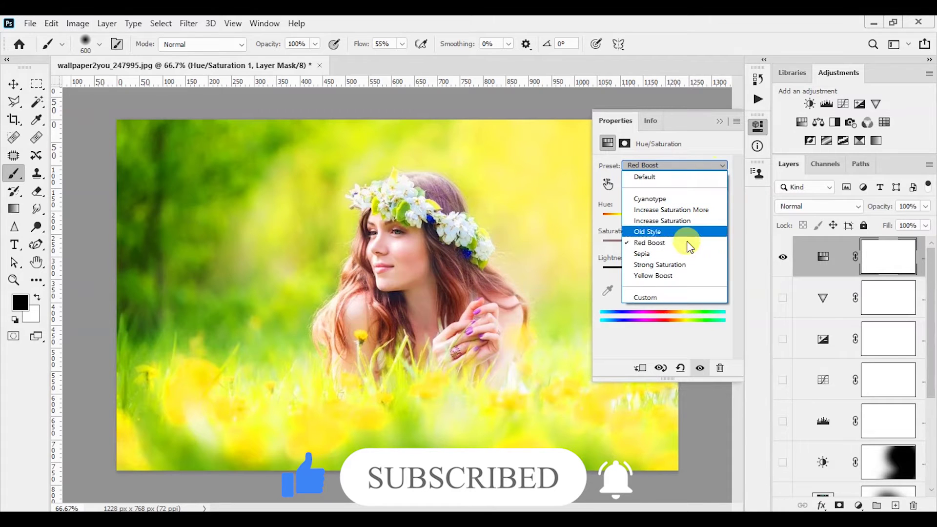
left_click(671, 267)
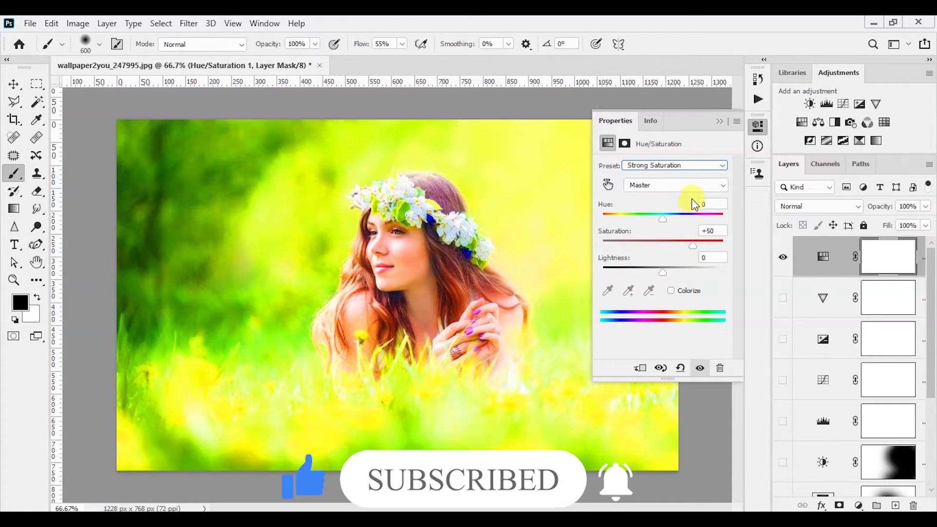
left_click(697, 169)
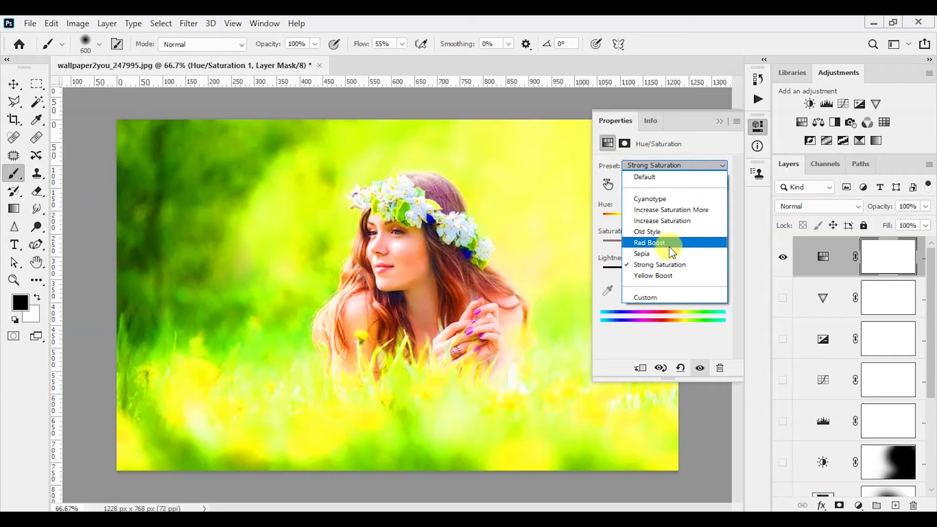
left_click(668, 251)
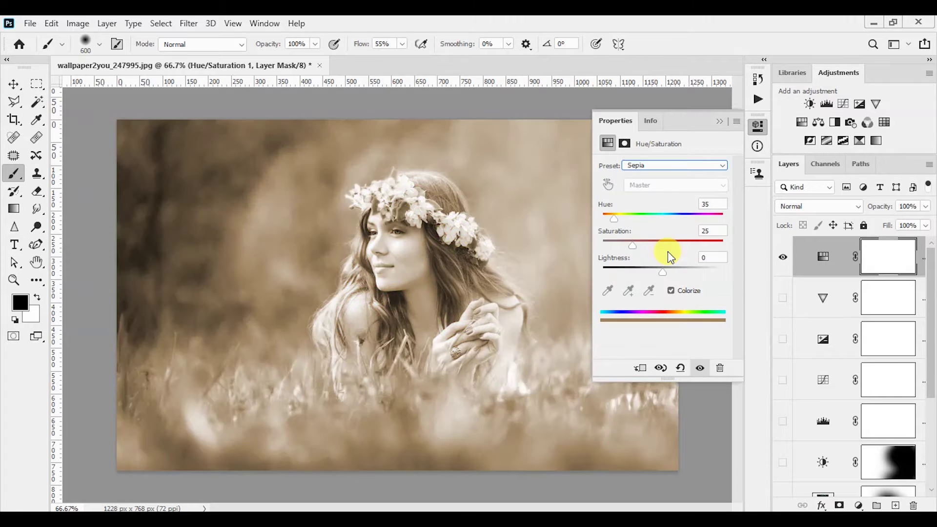
left_click(719, 121)
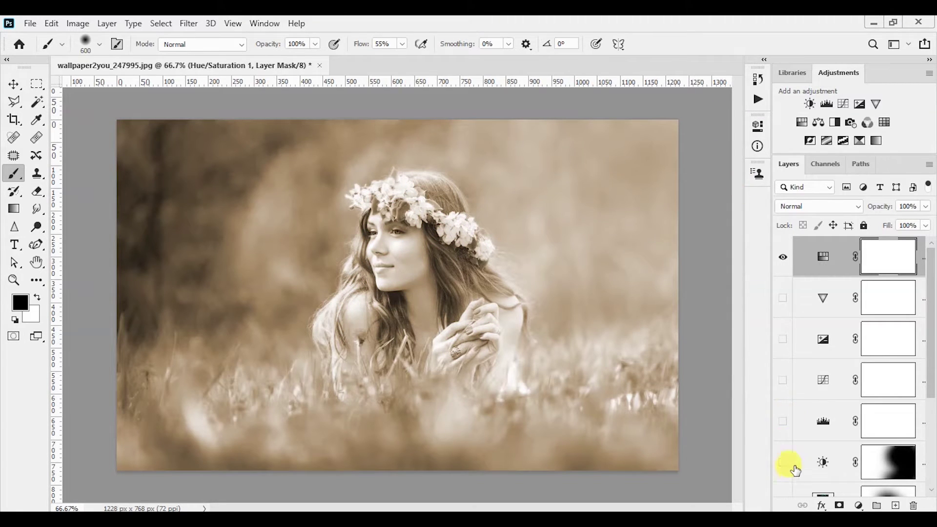
left_click(782, 258)
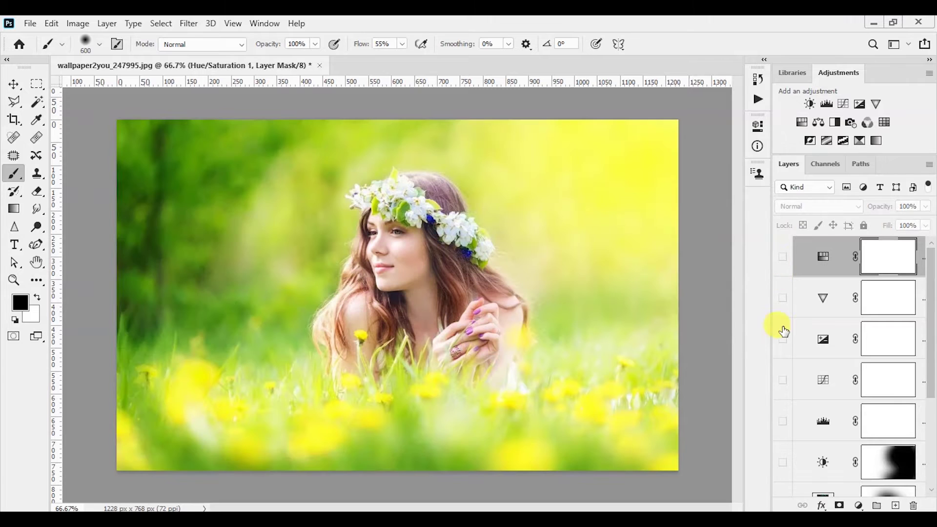
Add a Color Balance layer and shift the Shadows along the Cyan–Red slider.
left_click(859, 506)
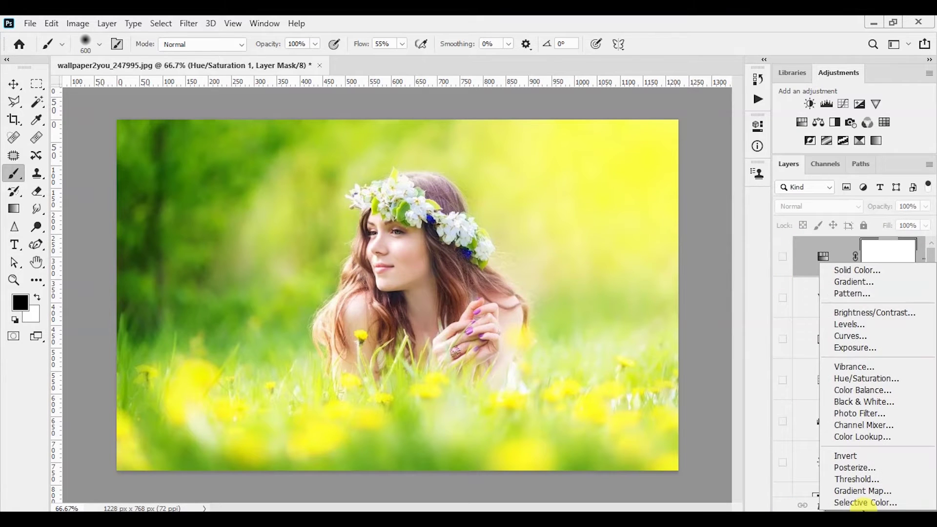
left_click(888, 395)
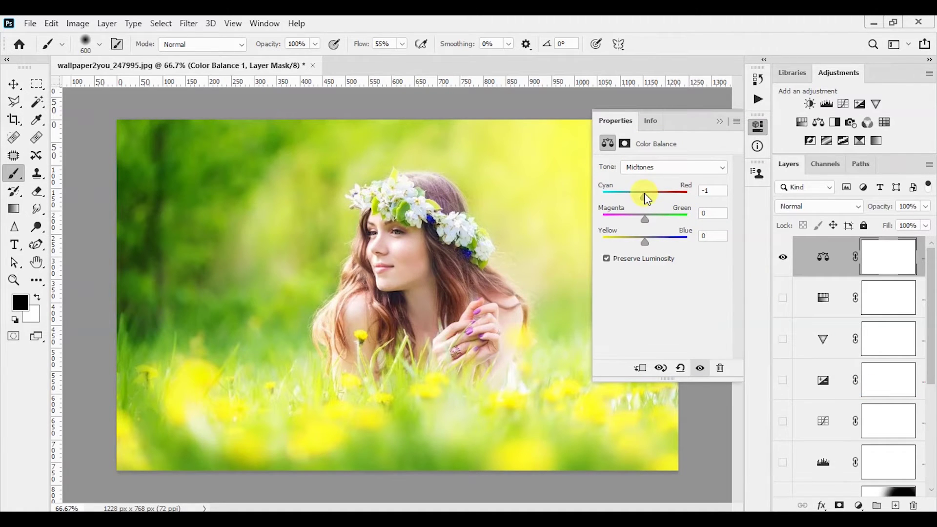
left_click(660, 169)
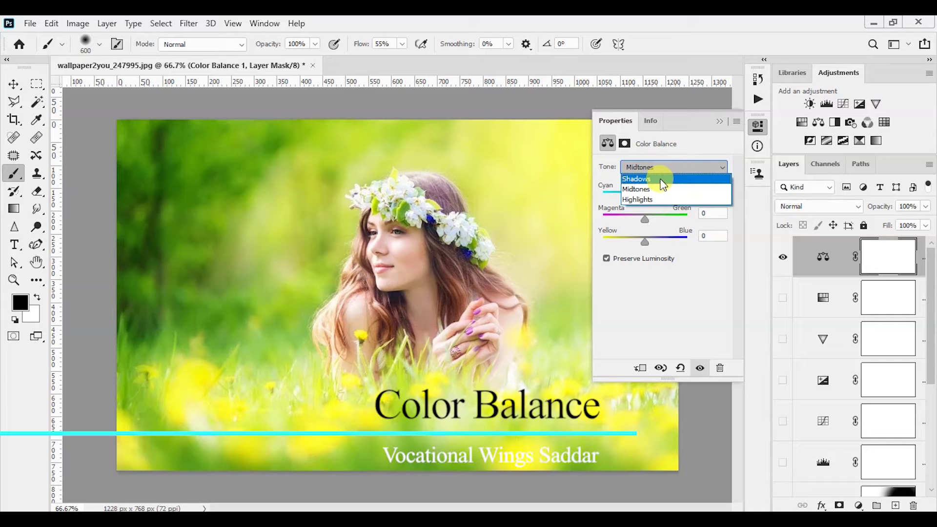
left_click(660, 178)
mouse_move(646, 197)
left_mouse_down()
mouse_move(690, 201)
mouse_move(639, 201)
left_mouse_up()
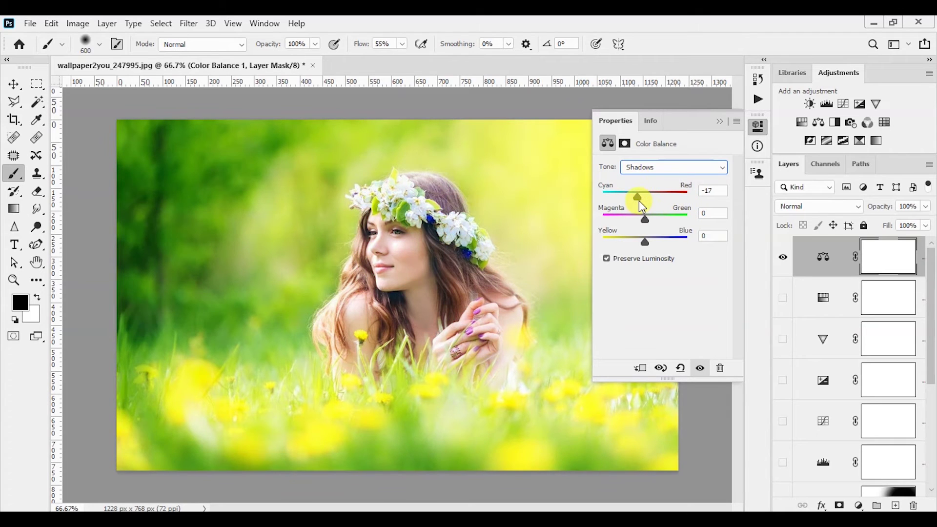
Set Midtones Cyan–Red to +20 and Highlights Green and Blue to +4.
left_click(666, 171)
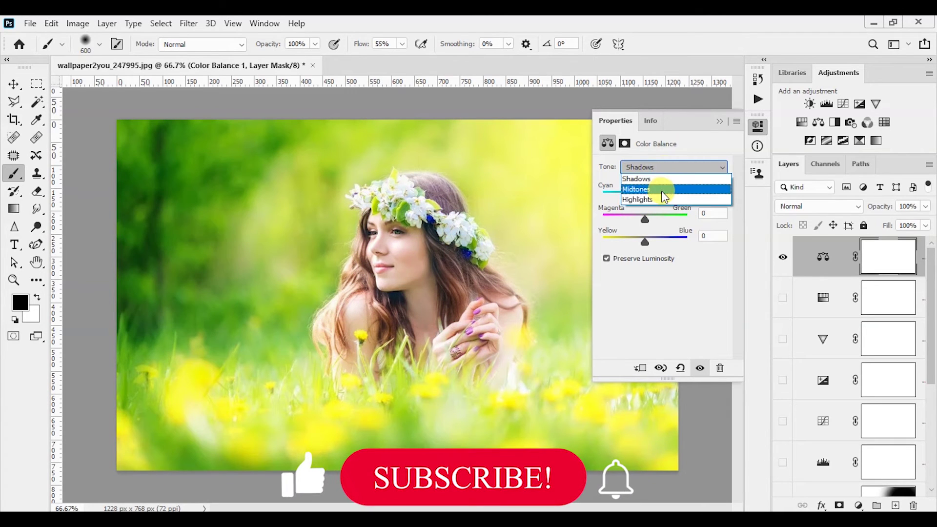
left_click(660, 191)
mouse_move(644, 200)
left_mouse_down()
mouse_move(688, 201)
mouse_move(616, 194)
mouse_move(656, 195)
left_mouse_up()
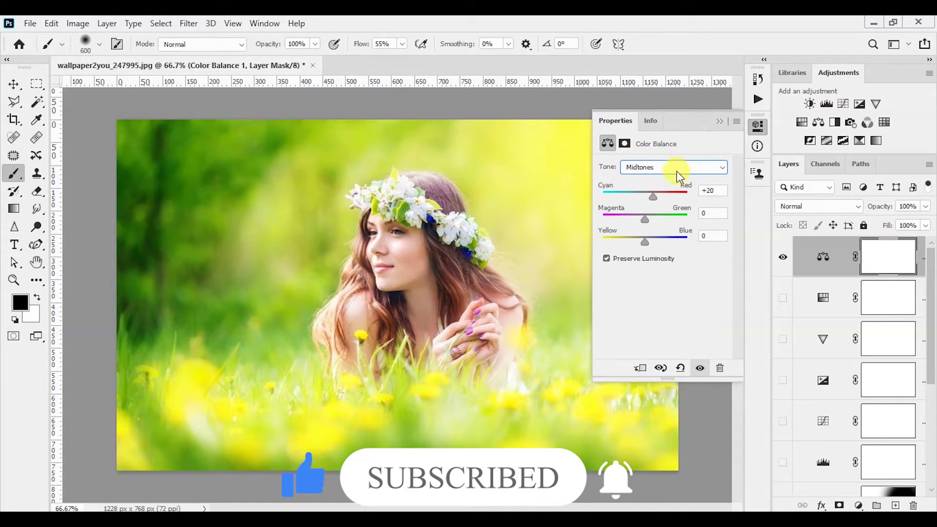
left_click(676, 170)
left_click(668, 202)
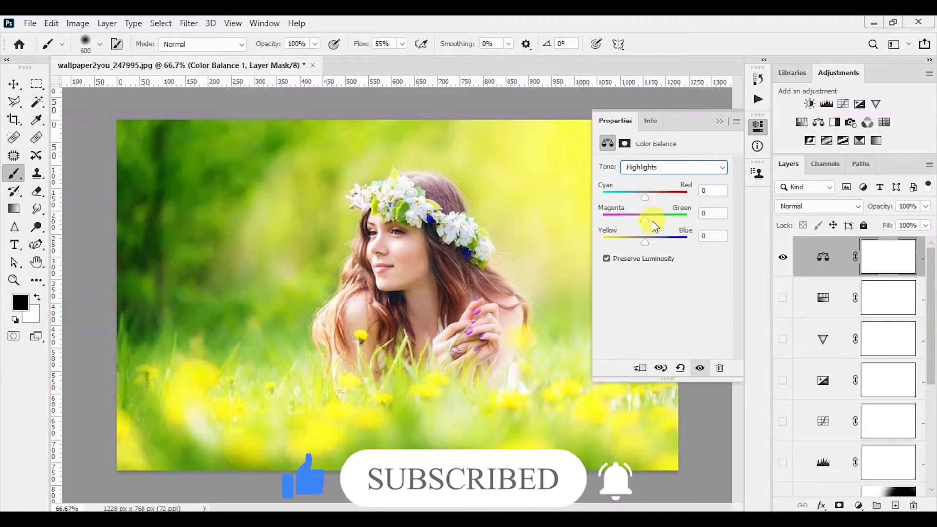
mouse_move(645, 220)
left_mouse_down()
mouse_move(690, 219)
mouse_move(622, 215)
mouse_move(647, 217)
mouse_move(651, 238)
mouse_move(689, 239)
mouse_move(603, 237)
mouse_move(647, 242)
left_mouse_up()
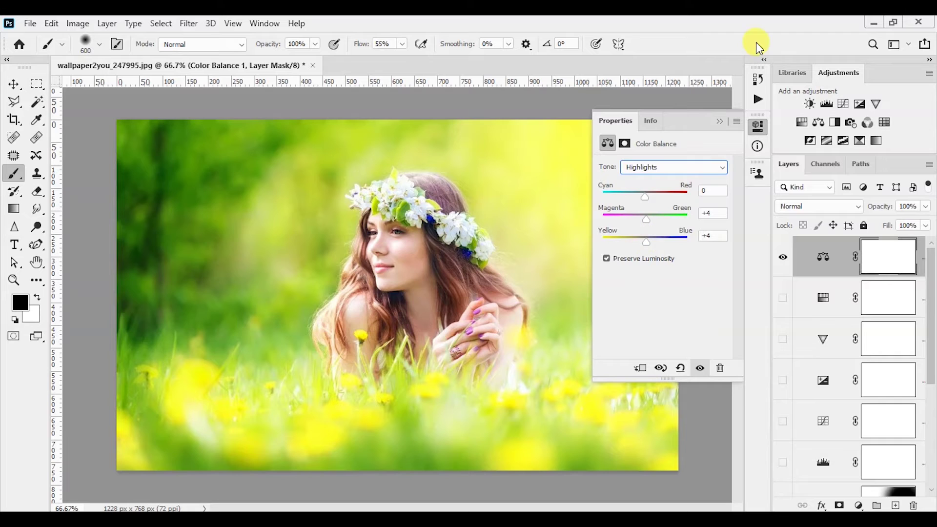
left_click(720, 122)
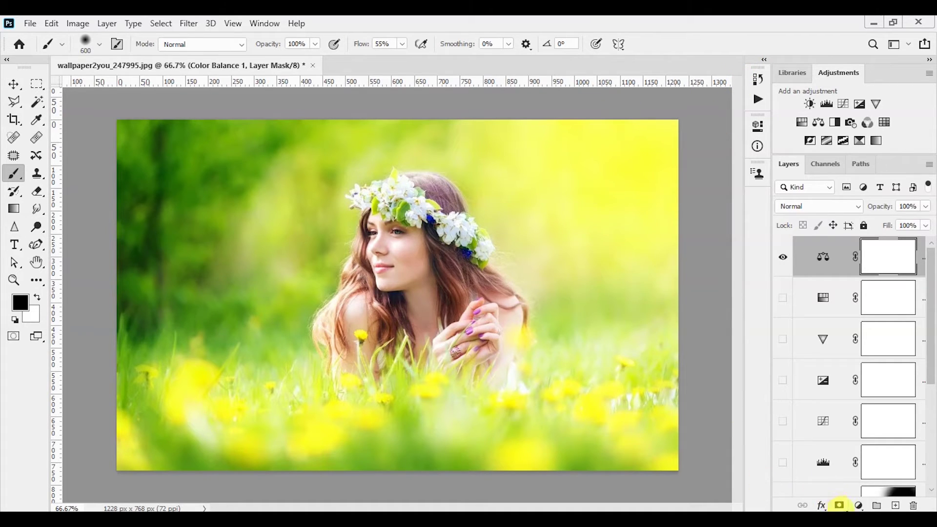
Add a Black & White layer, tweak the Reds, and enable a beige Tint.
left_click(858, 506)
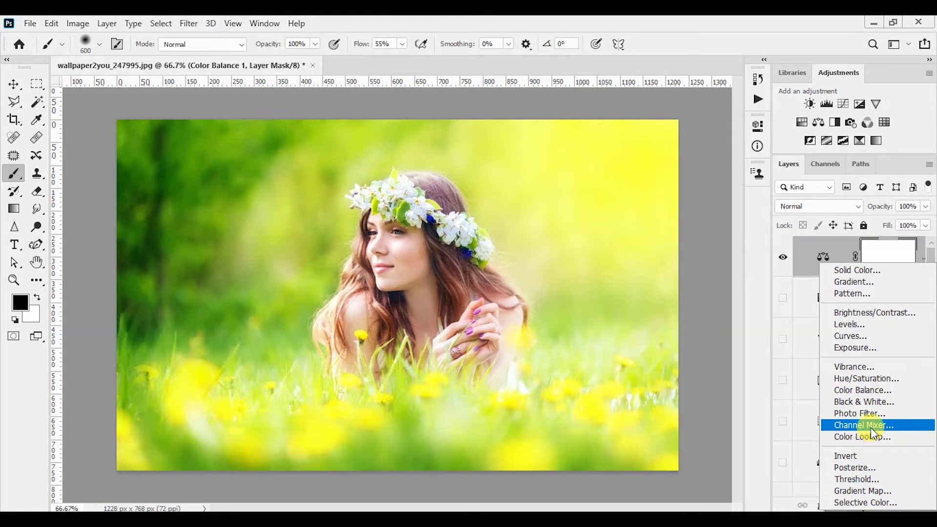
left_click(866, 402)
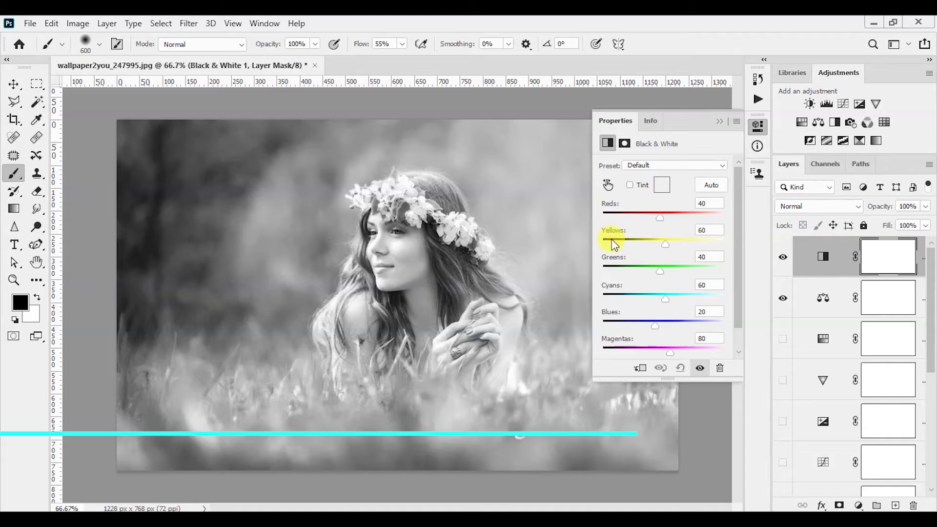
left_click_drag(662, 224, 670, 220)
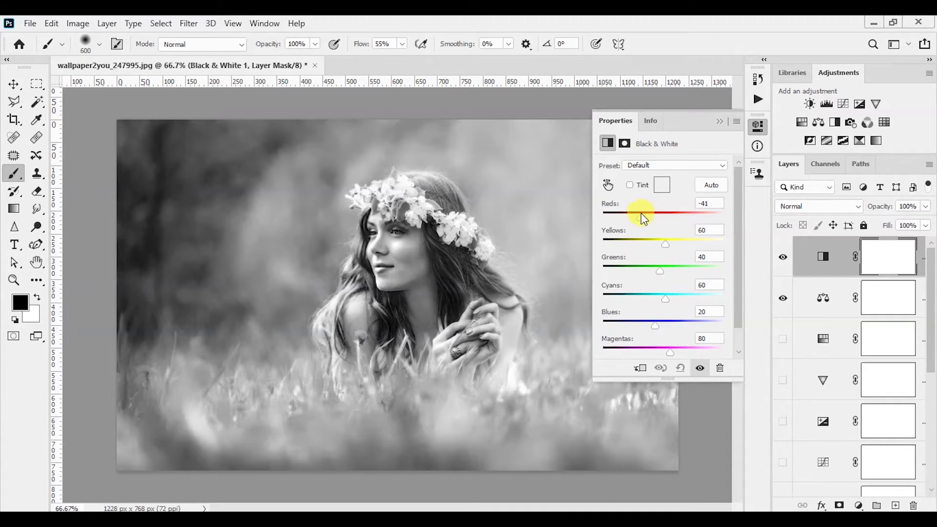
left_click(630, 185)
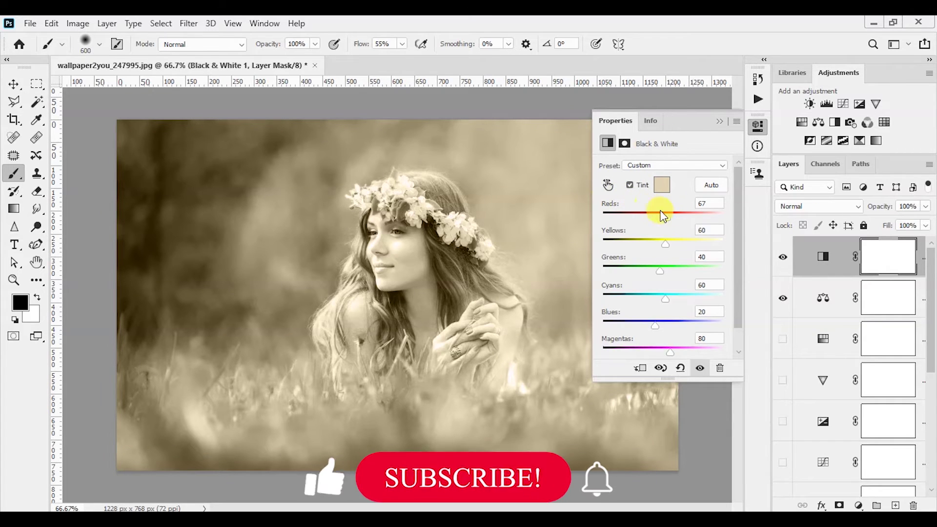
Paint the mask to restore colour on the girl, grass and background beside the crown.
mouse_move(203, 170)
left_mouse_down()
mouse_move(288, 194)
mouse_move(321, 130)
mouse_move(345, 161)
mouse_move(324, 230)
mouse_move(291, 184)
mouse_move(317, 191)
left_mouse_up()
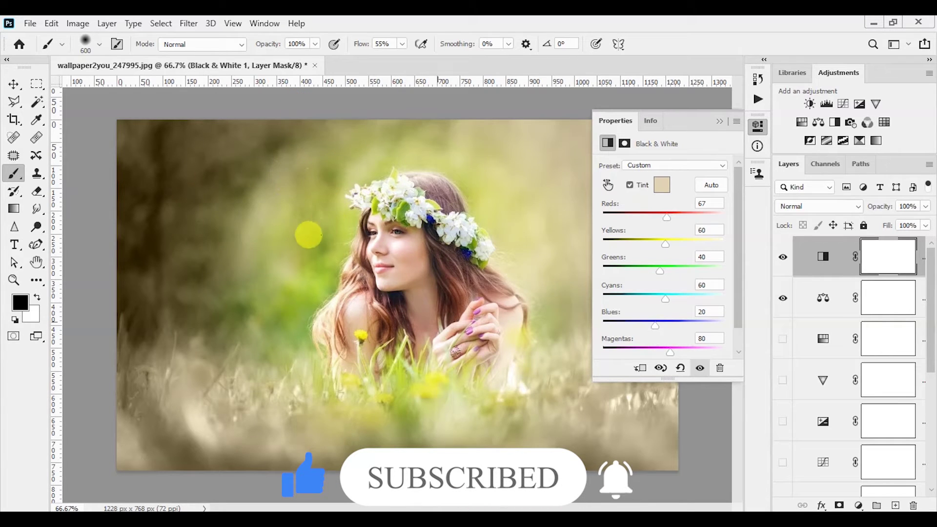
left_click_drag(383, 98, 365, 125)
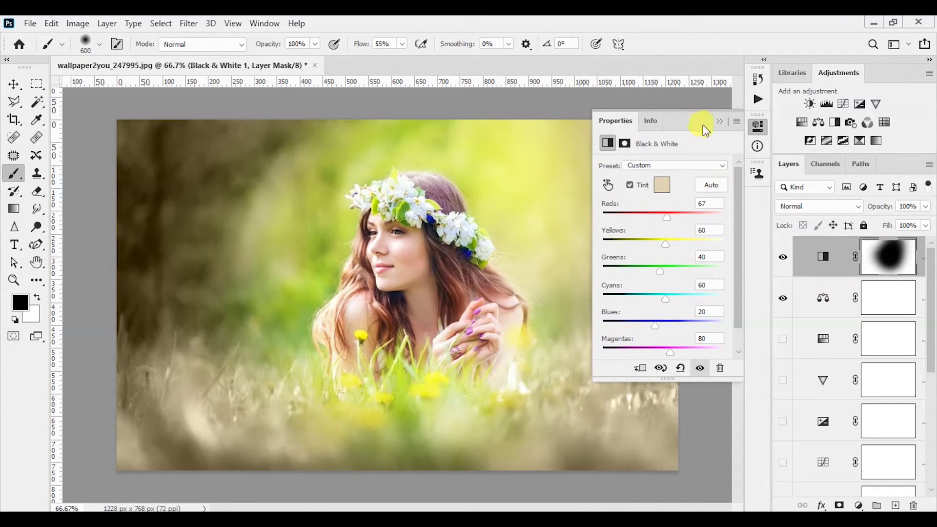
left_click(718, 122)
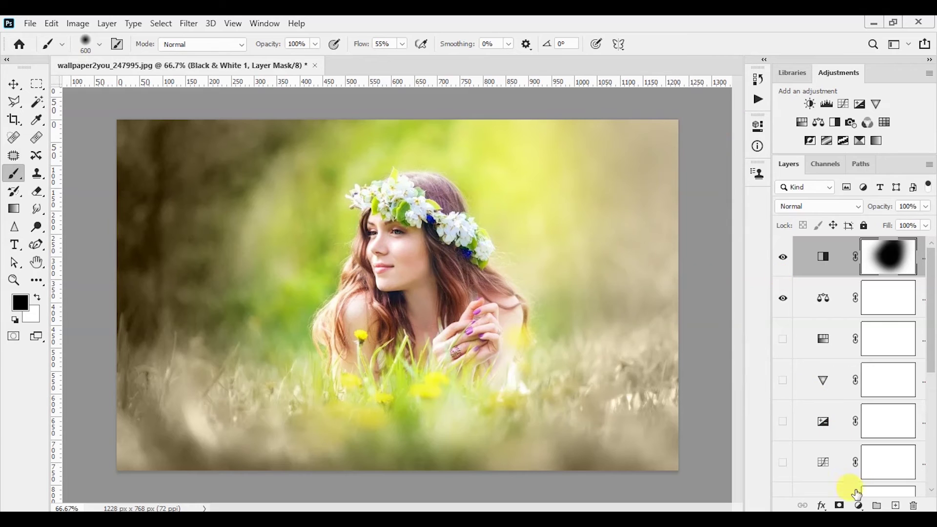
left_click(858, 506)
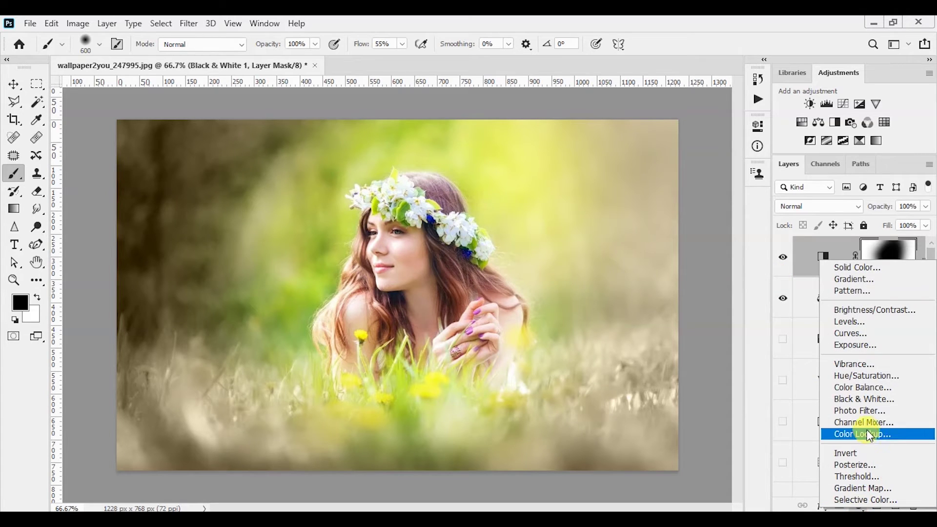
Add a Photo Filter layer, hide Black & White, and try Cooling Filter (80) and Yellow.
left_click(873, 414)
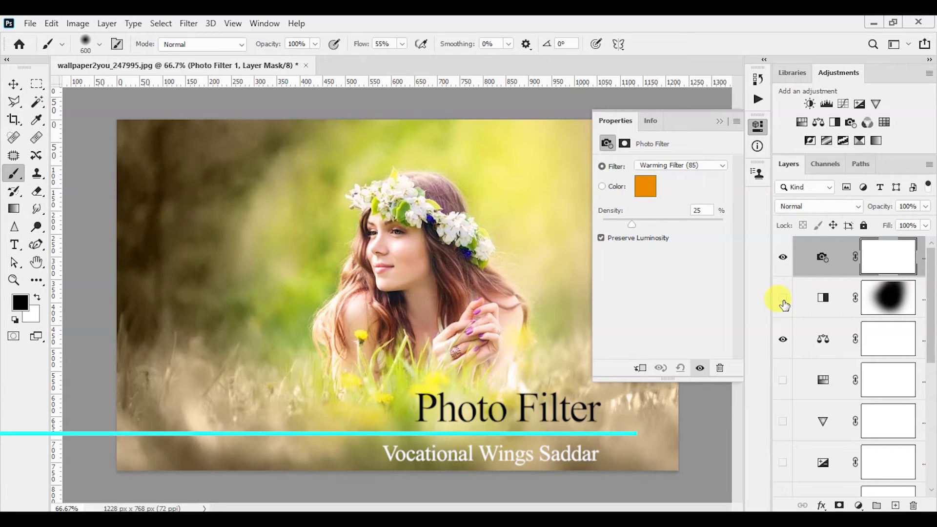
left_click(782, 298)
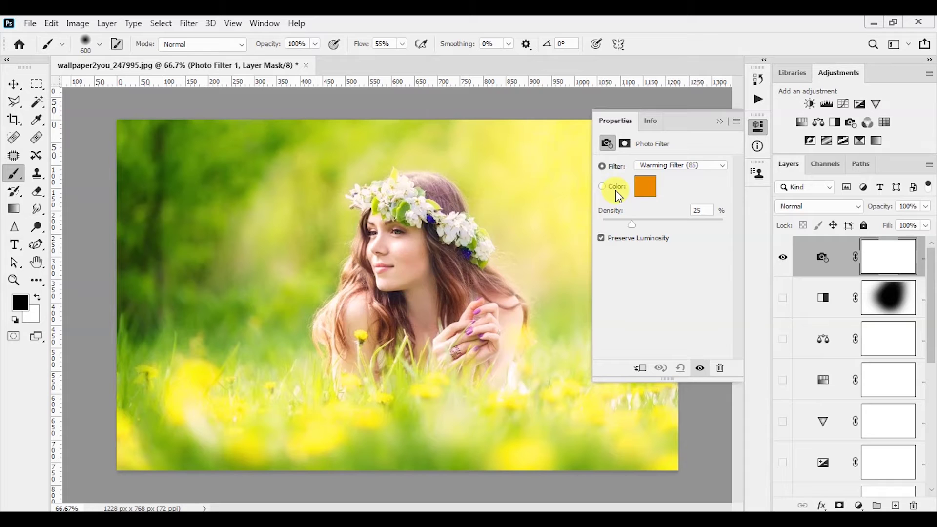
left_click(653, 165)
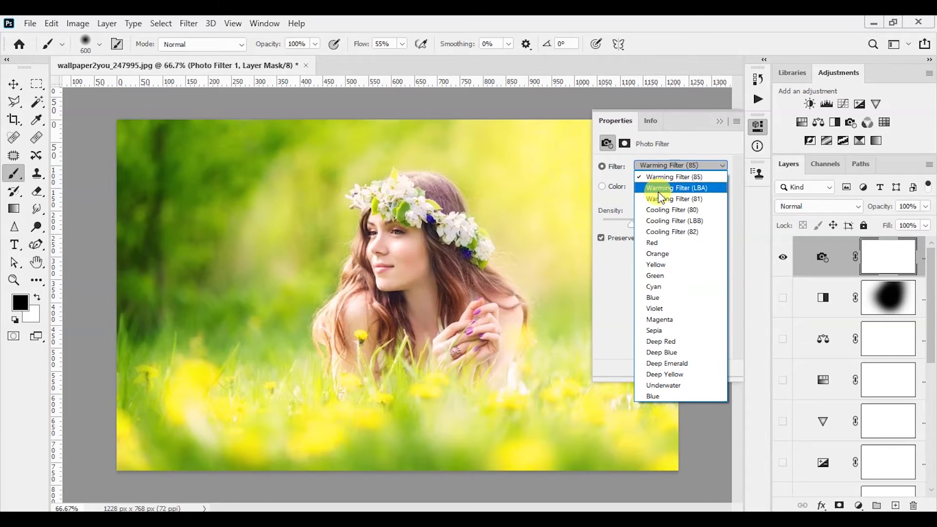
left_click(664, 209)
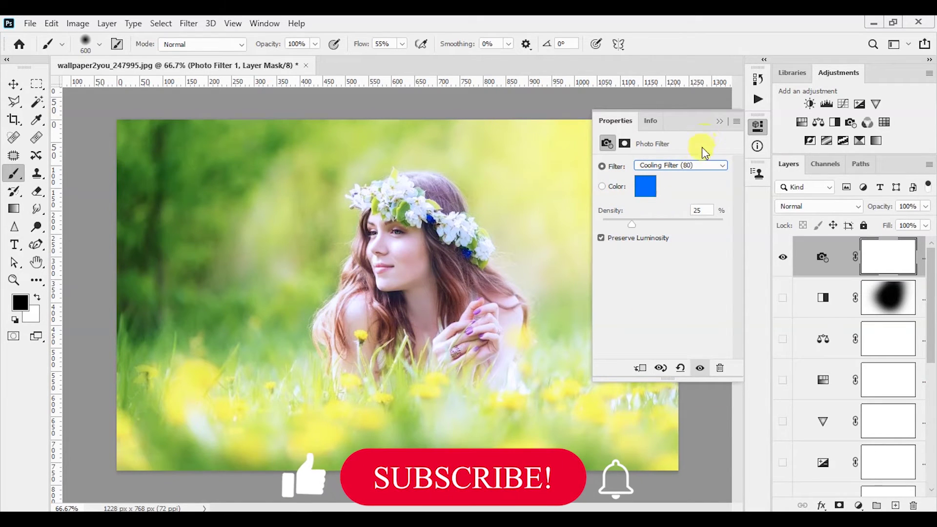
left_click(690, 165)
left_click(686, 265)
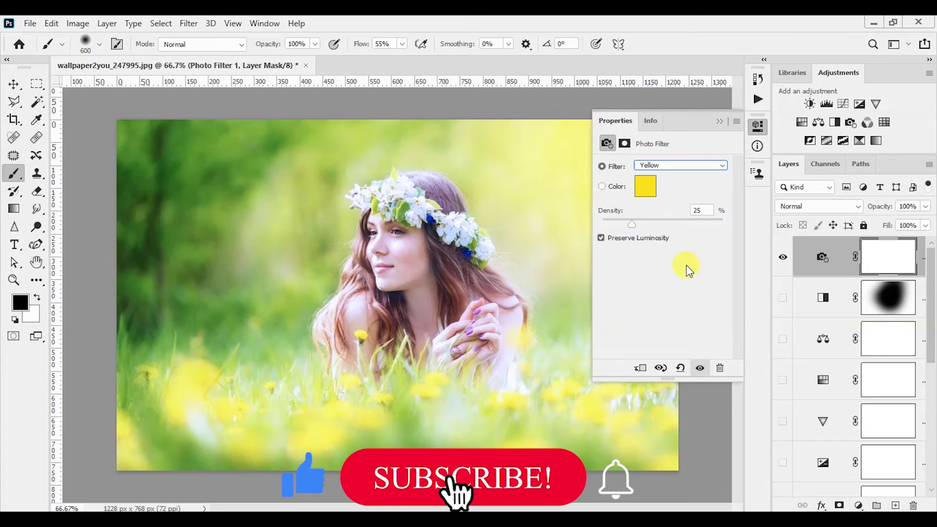
Set a custom magenta filter colour at 65% density, then hide the Photo Filter layer.
left_click(695, 165)
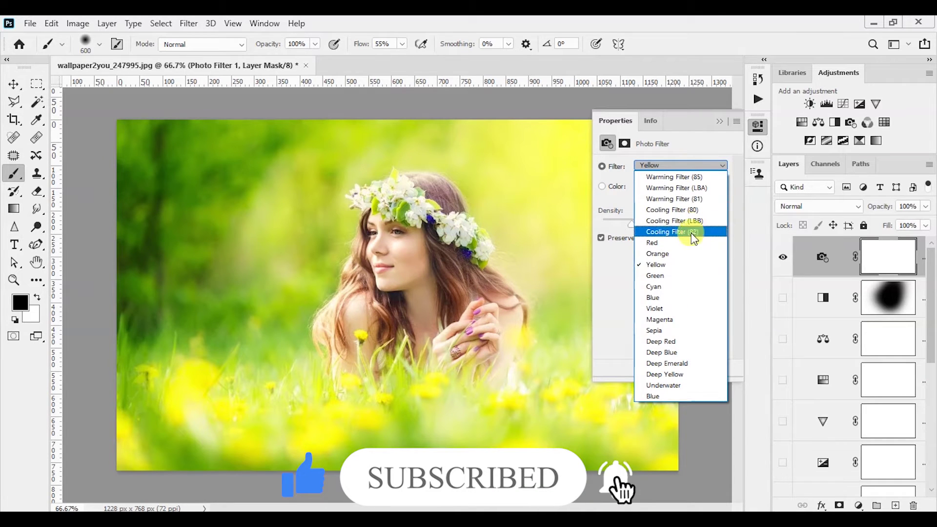
left_click(687, 320)
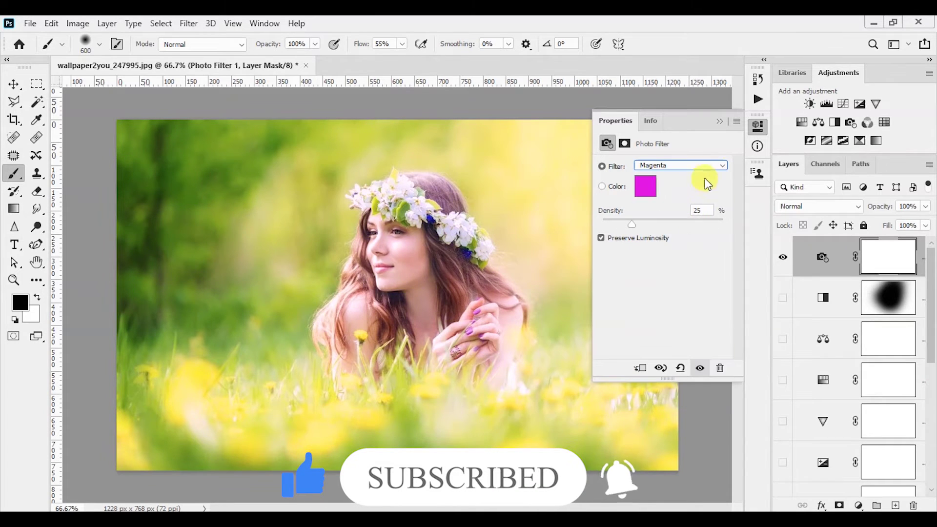
left_click(638, 192)
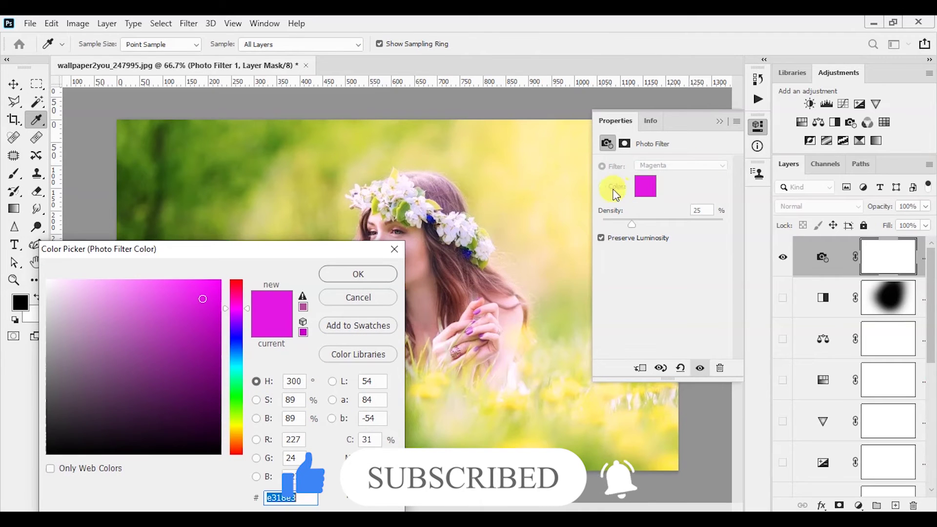
left_click(385, 305)
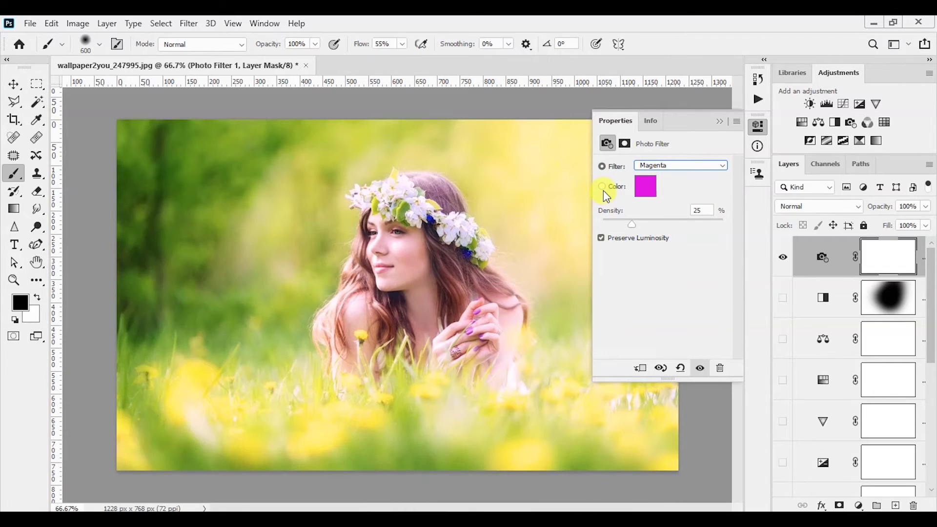
left_click(603, 188)
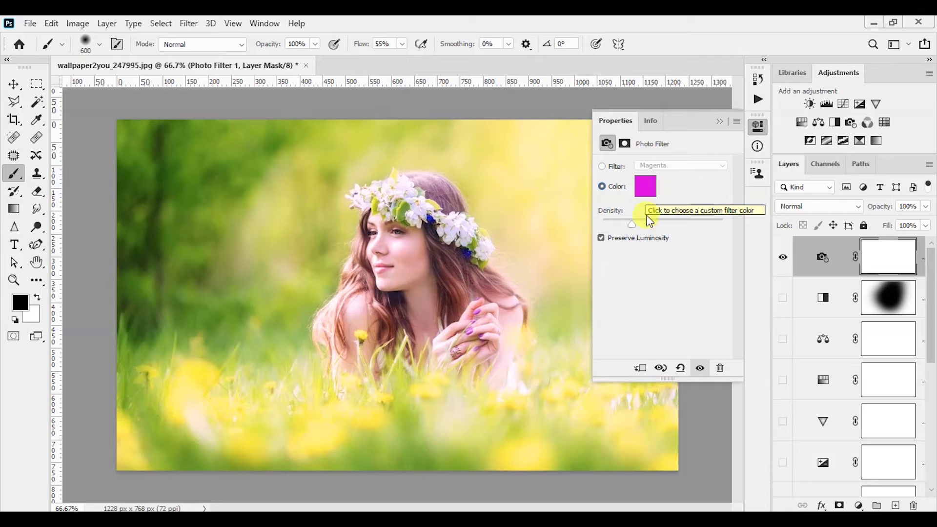
left_click_drag(631, 224, 665, 230)
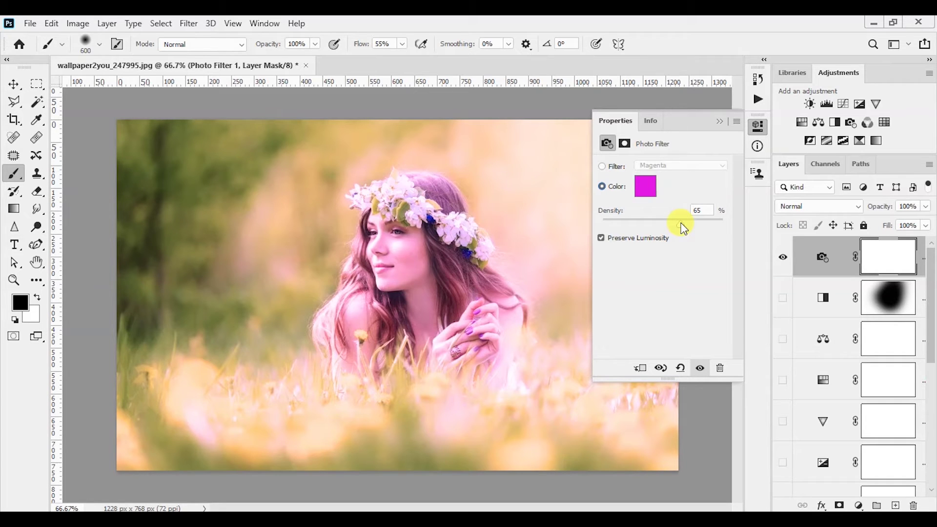
left_click(721, 122)
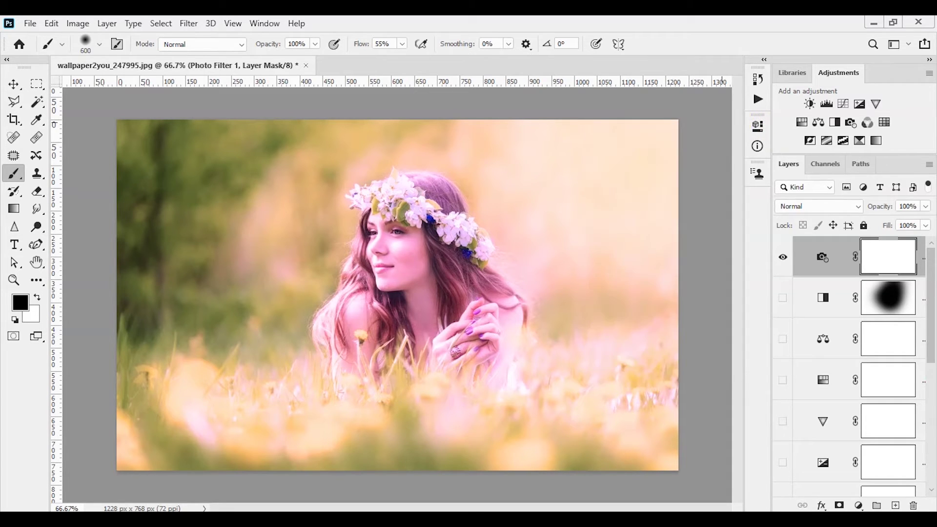
left_click(783, 257)
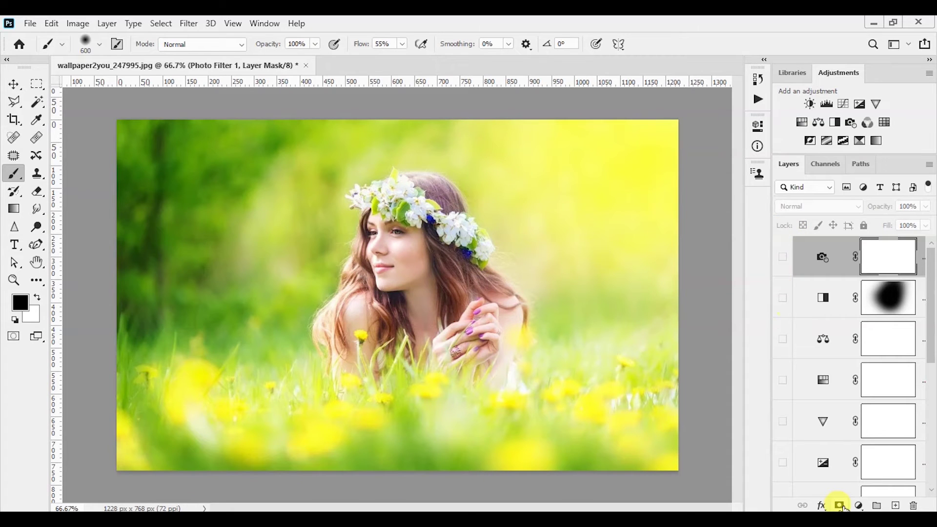
Add a Channel Mixer layer and set the Red contribution to +102.
left_click(859, 505)
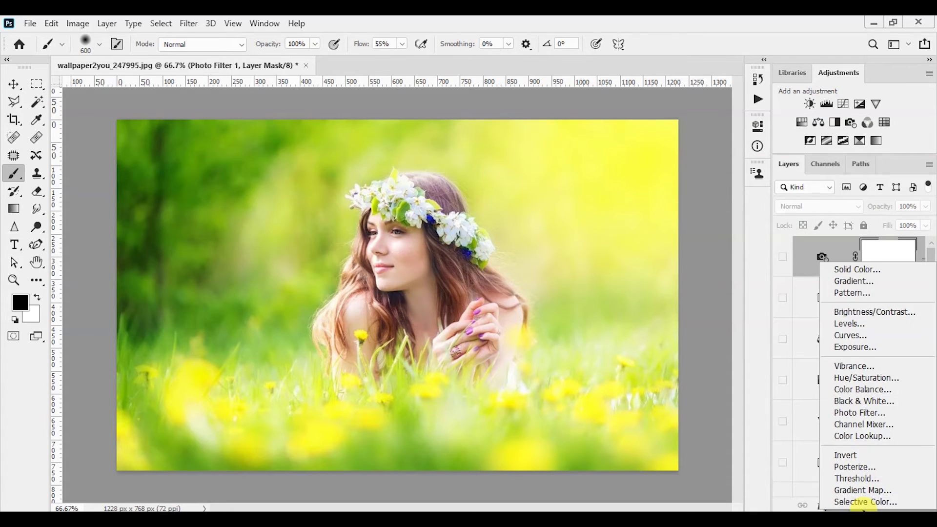
left_click(889, 424)
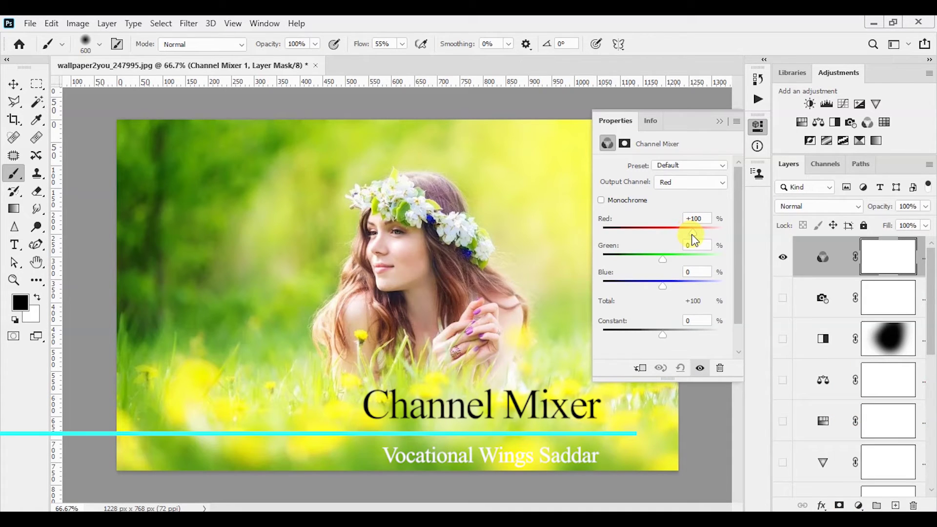
mouse_move(693, 239)
left_mouse_down()
mouse_move(677, 247)
mouse_move(634, 226)
left_mouse_up()
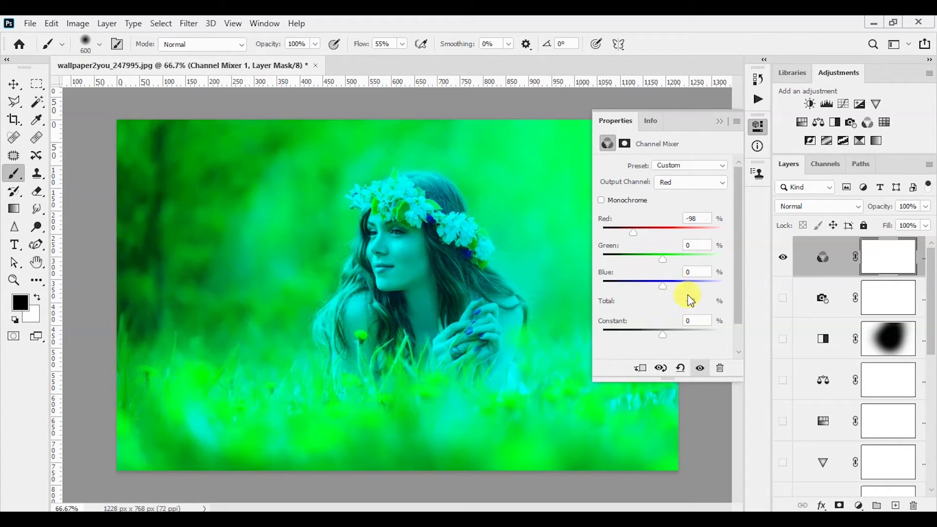
left_click_drag(633, 230, 693, 230)
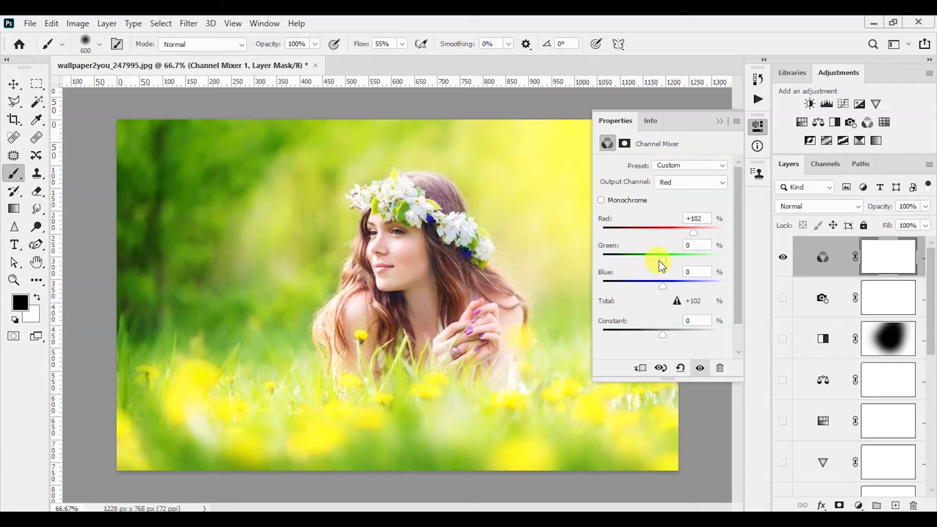
Set Green to −114 and Blue to +55, hide the Channel Mixer, and add an Invert layer.
left_click_drag(660, 262, 629, 262)
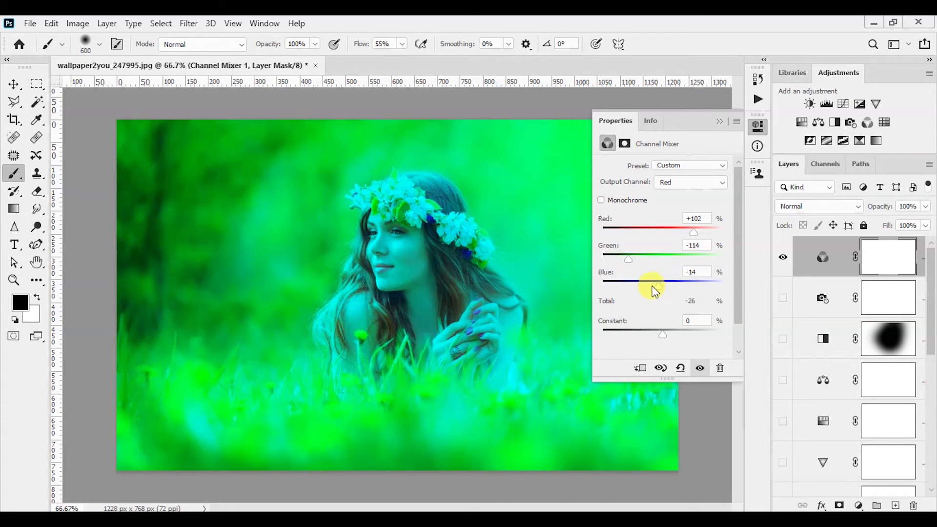
left_click_drag(664, 286, 681, 286)
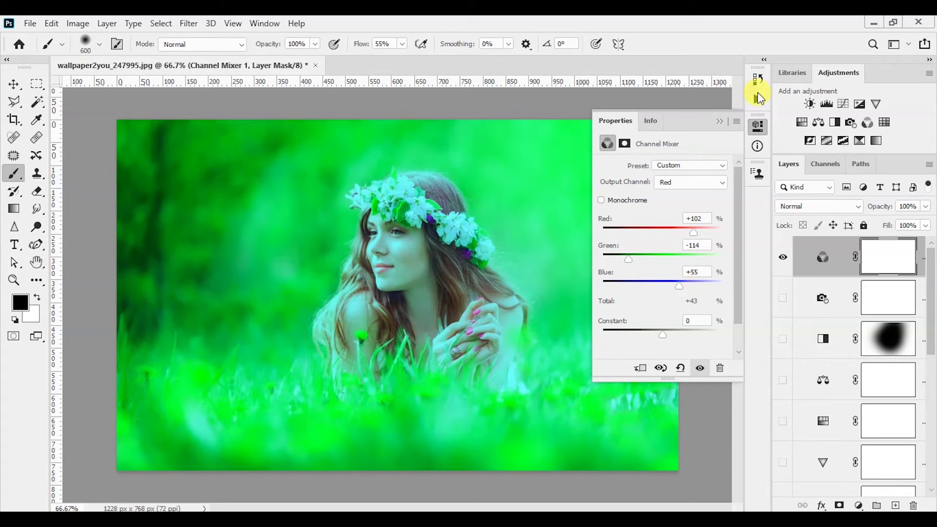
left_click(719, 122)
left_click(781, 261)
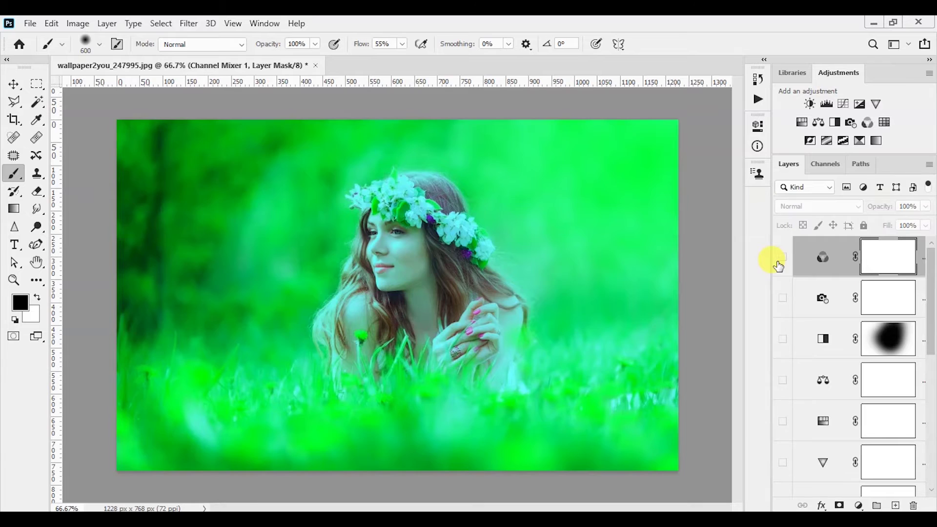
left_click(858, 505)
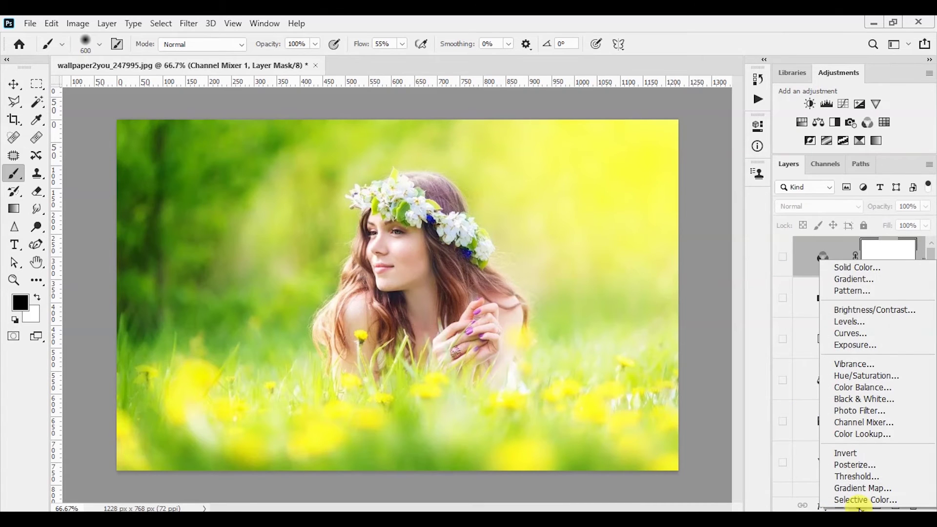
left_click(872, 456)
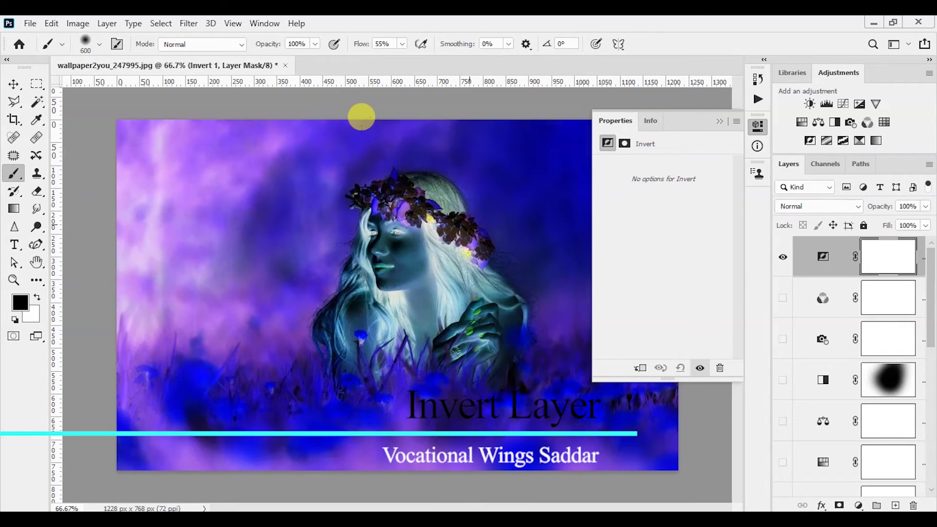
Paint a soft mask spot beside the face on the Invert layer, then hide it.
left_click(458, 229)
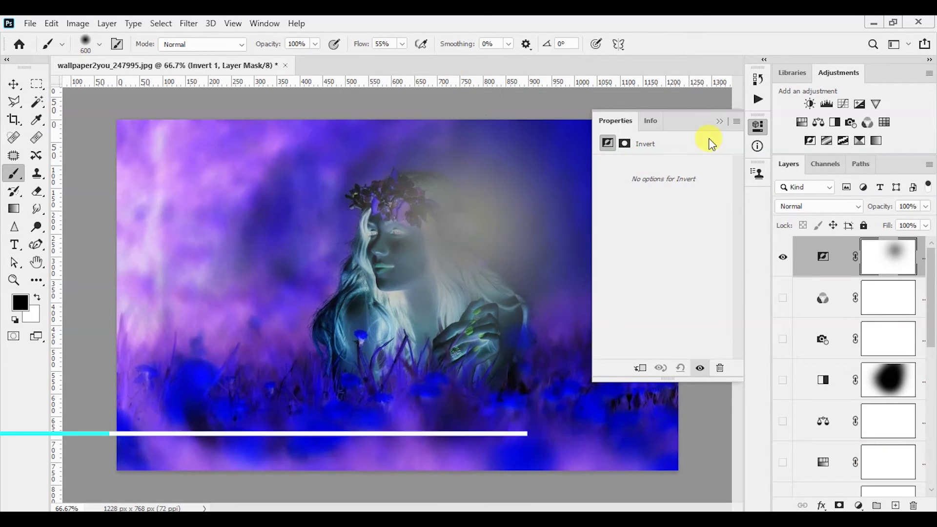
left_click(719, 121)
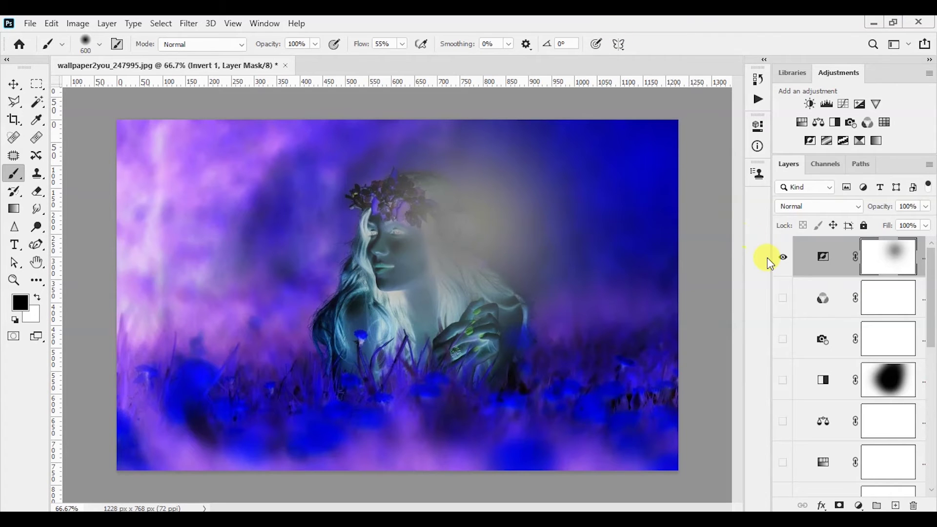
left_click(783, 257)
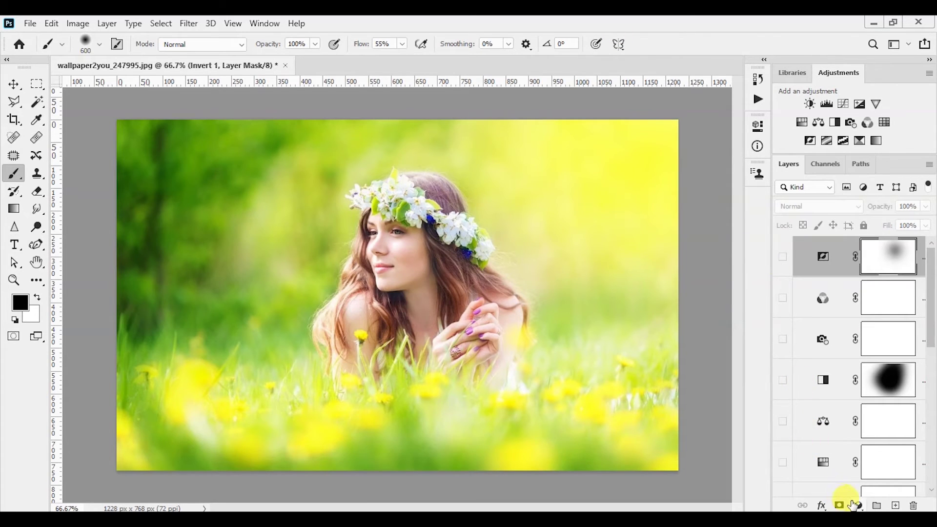
left_click(854, 505)
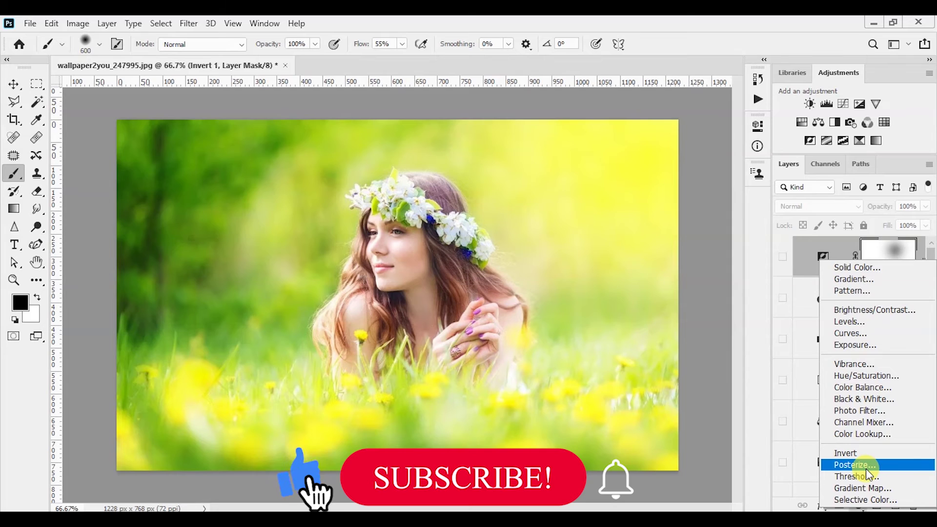
Add a 4-level Posterize layer and hide it.
left_click(854, 464)
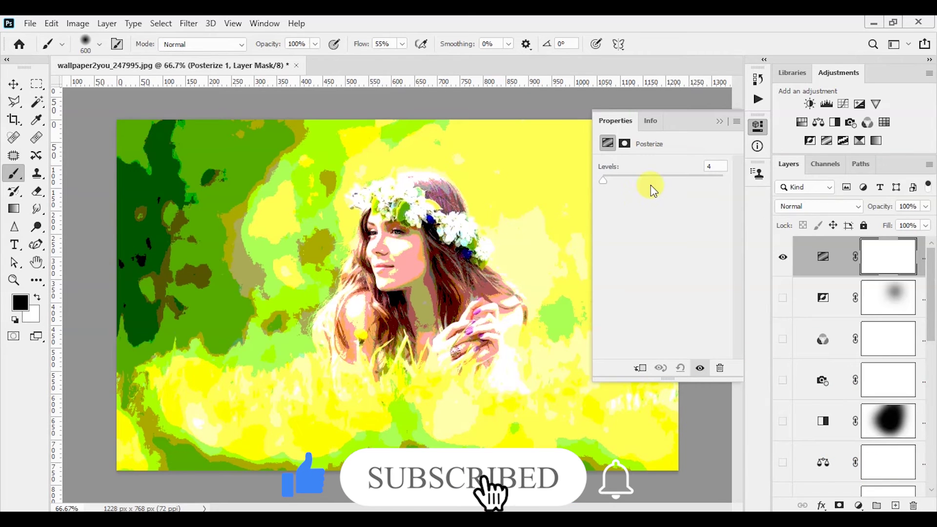
left_click(720, 123)
left_click(782, 259)
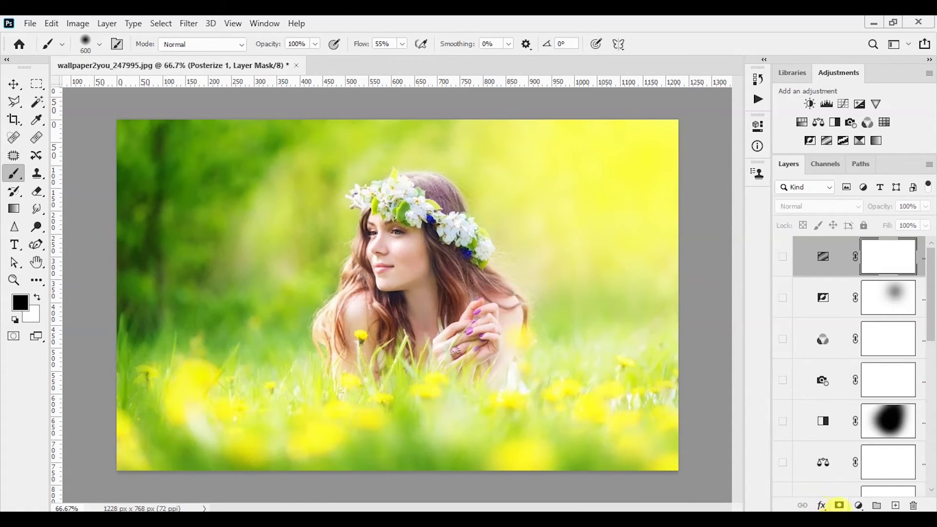
left_click(859, 506)
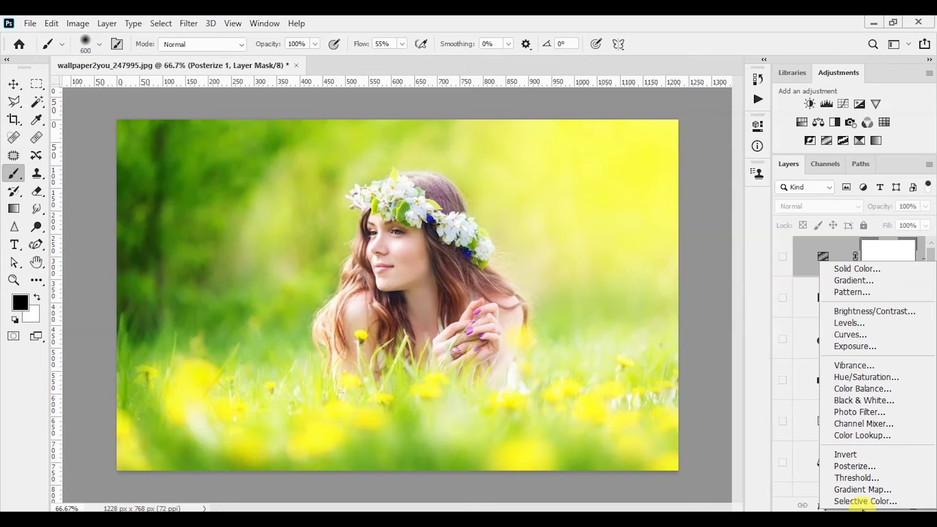
Add a Threshold adjustment layer and settle its level at 195.
left_click(878, 474)
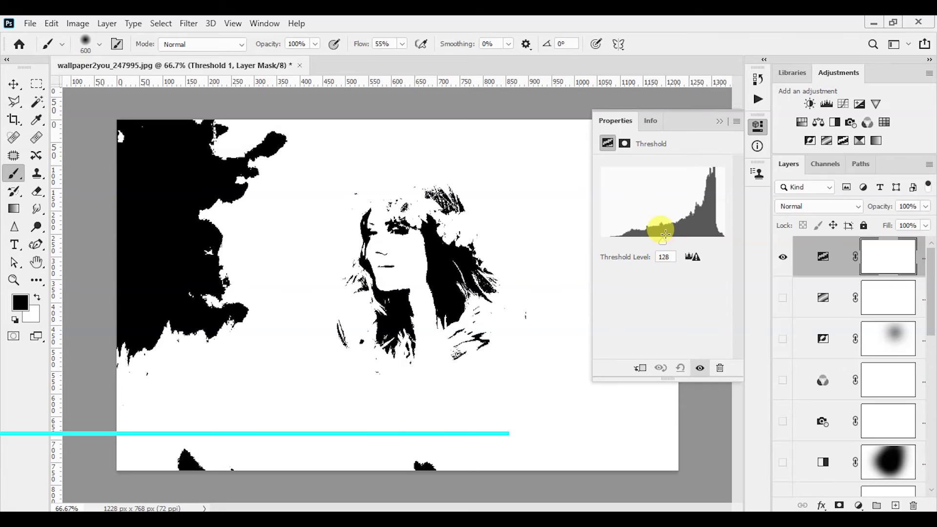
mouse_move(662, 241)
left_mouse_down()
mouse_move(649, 243)
mouse_move(711, 242)
mouse_move(699, 244)
left_mouse_up()
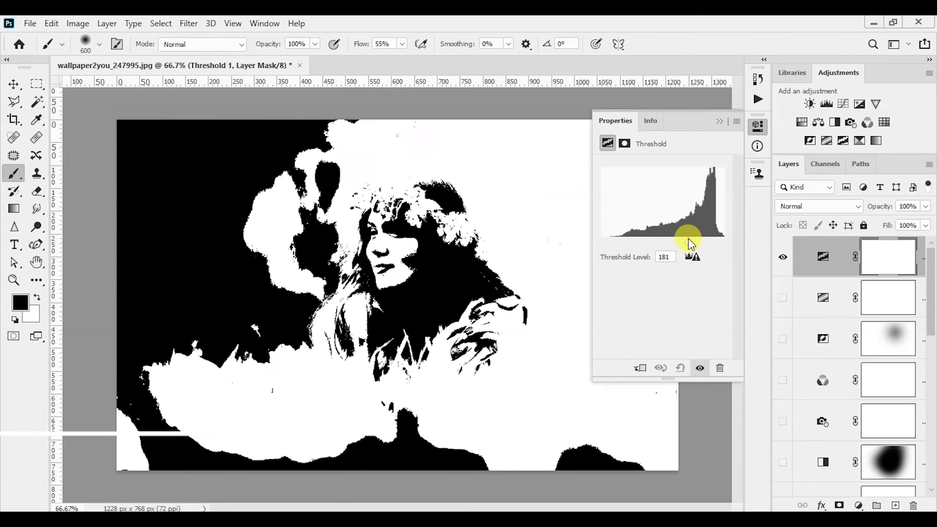
left_click_drag(700, 244, 695, 244)
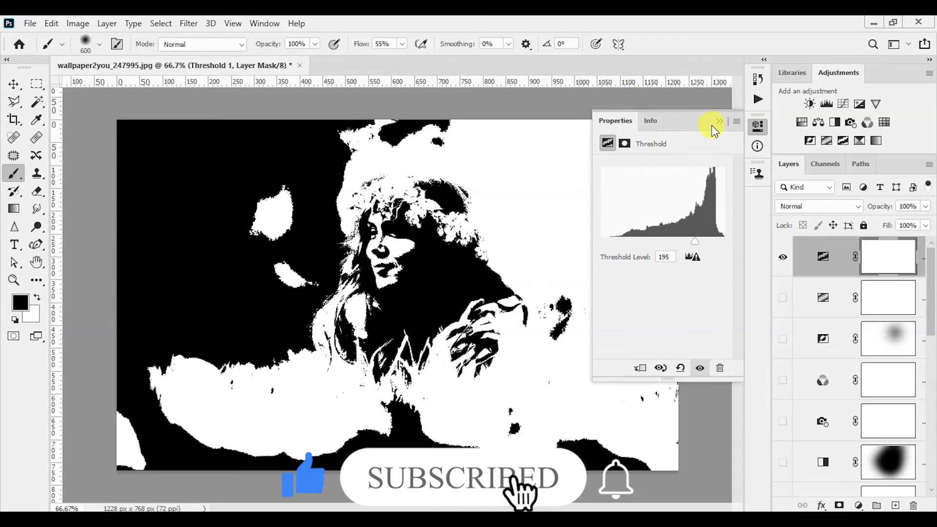
left_click(859, 506)
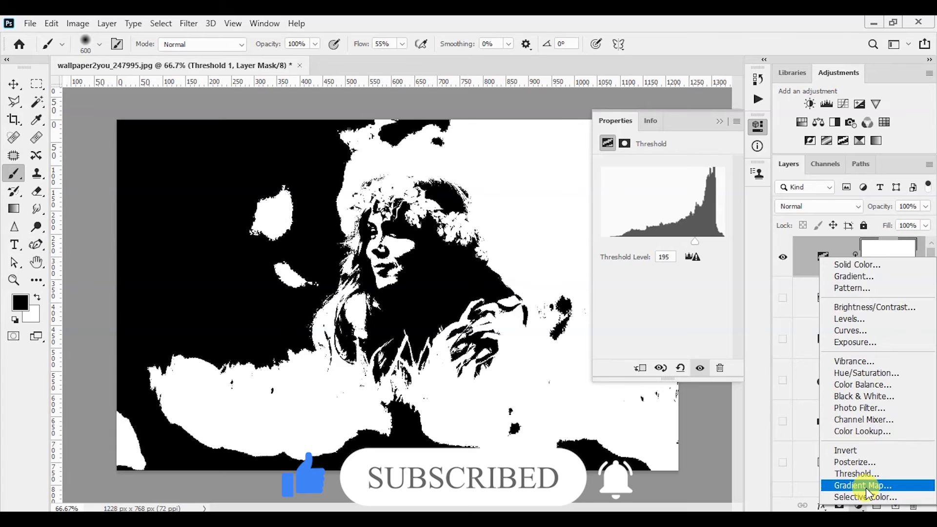
Add a Gradient Map layer, hide Threshold, and apply a reversed, dithered Purple_01 gradient.
left_click(868, 494)
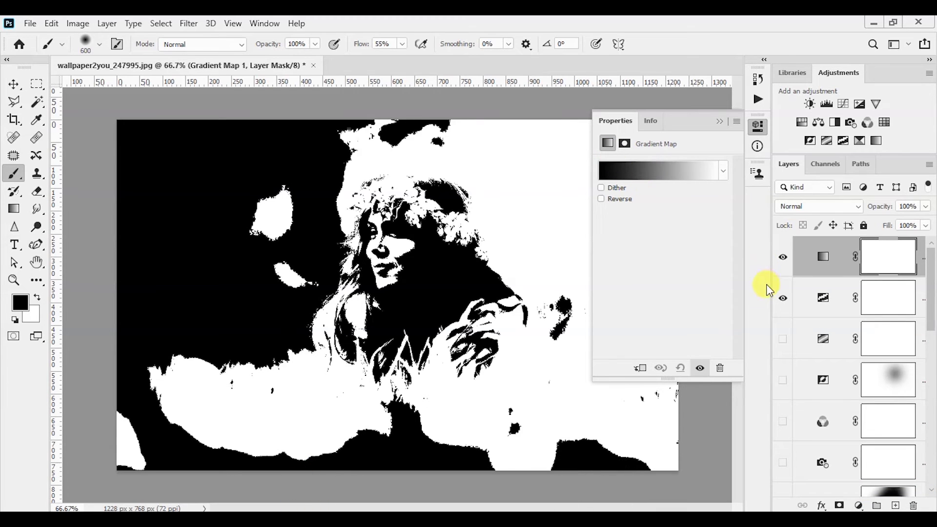
left_click(782, 298)
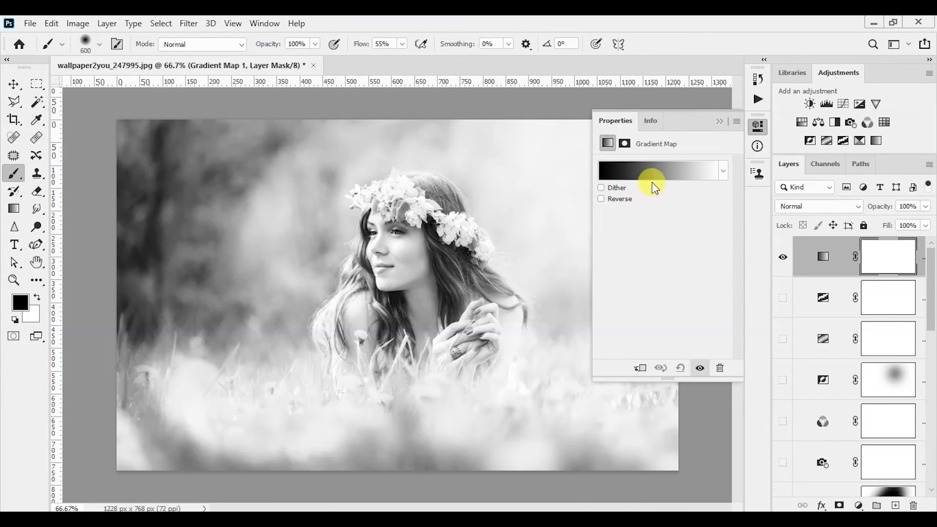
left_click(640, 175)
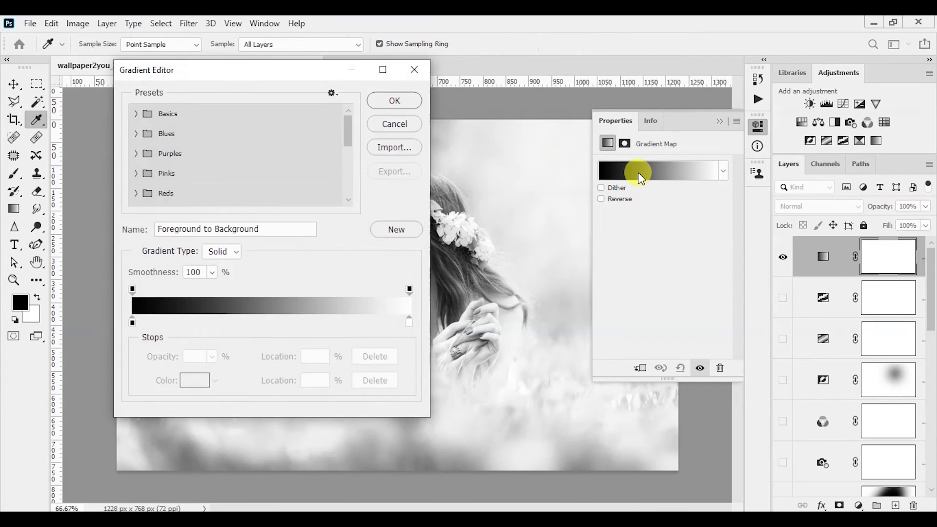
left_click(175, 156)
left_click(131, 155)
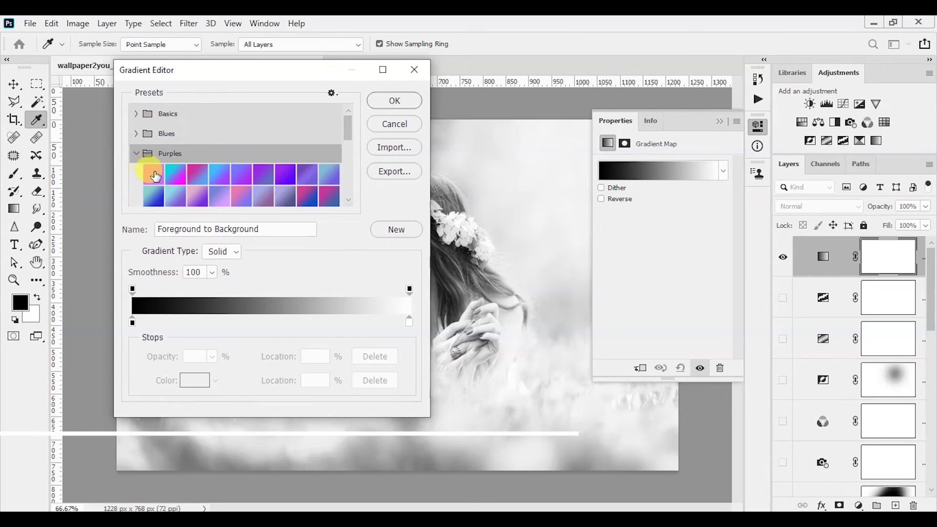
left_click(153, 175)
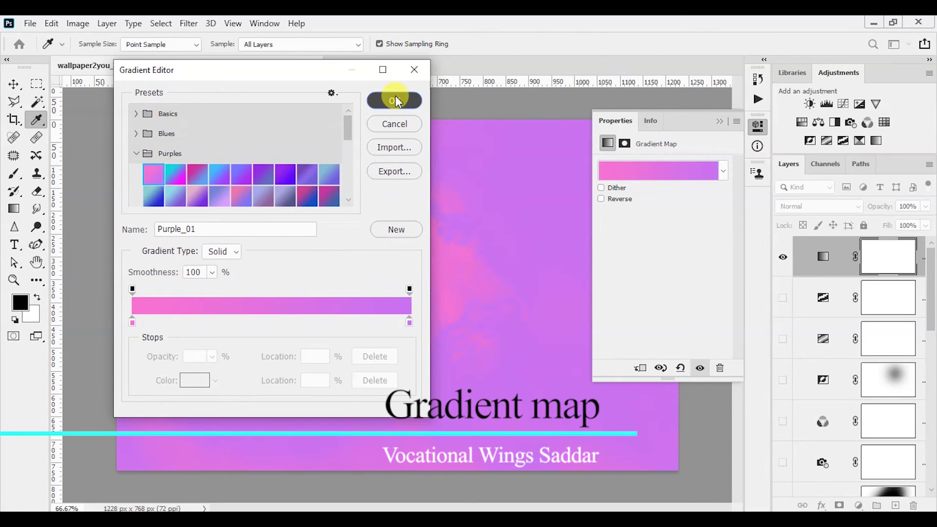
left_click(396, 100)
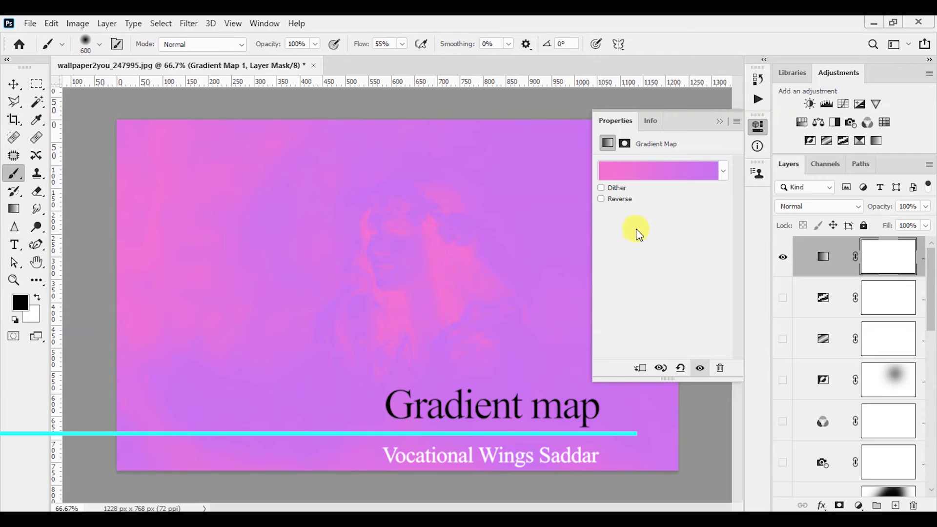
left_click(605, 190)
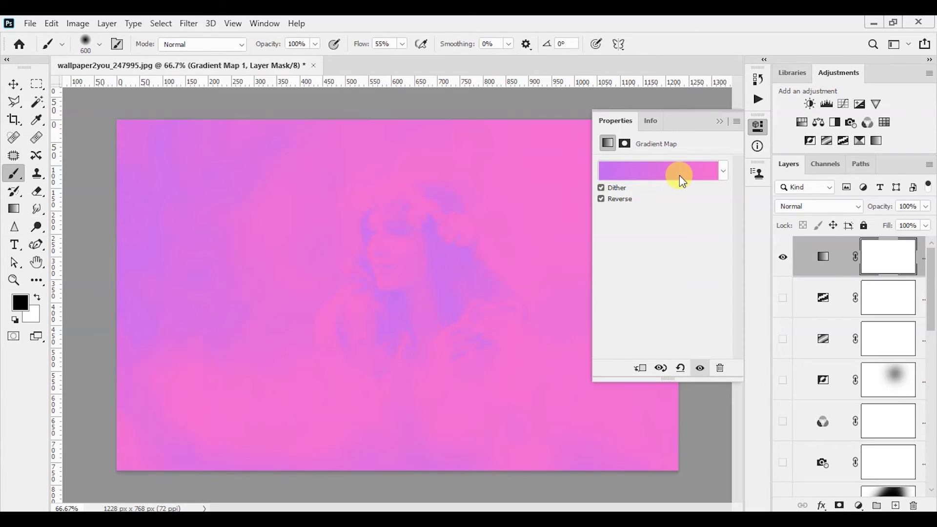
Lower the Gradient Map layer's opacity to 76% and close the properties panel.
left_click(924, 207)
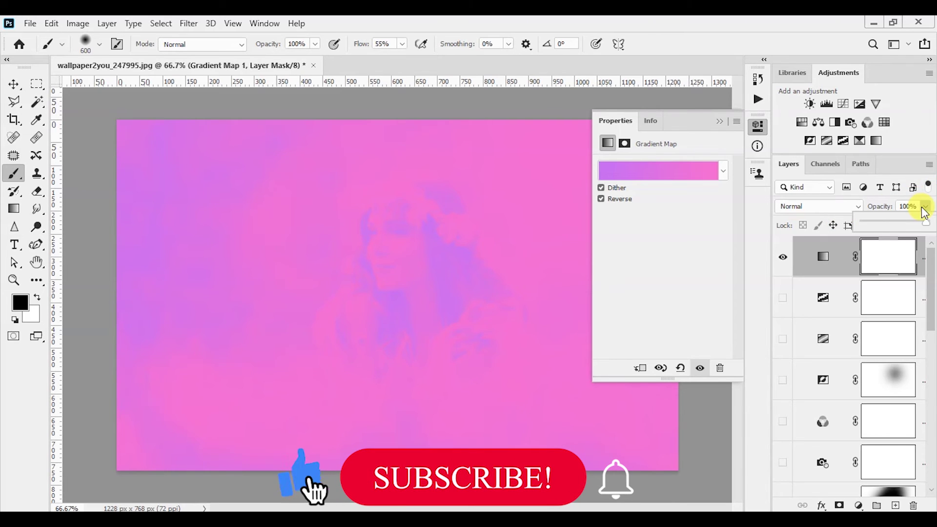
left_click_drag(924, 222, 880, 221)
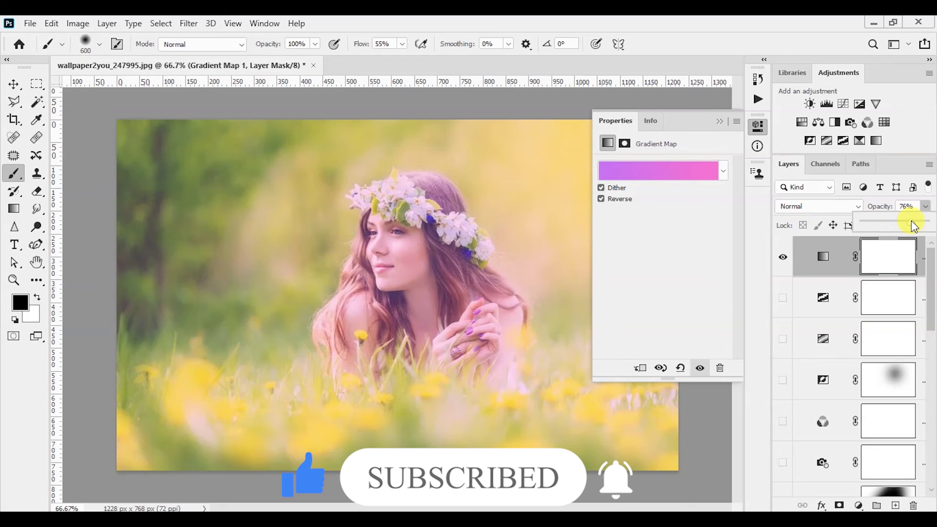
left_click(911, 222)
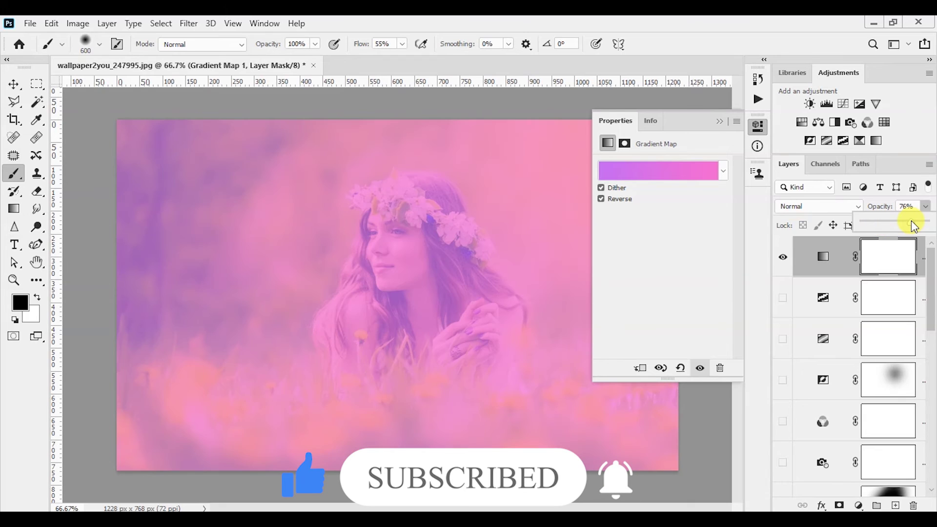
left_click(722, 122)
left_click(858, 506)
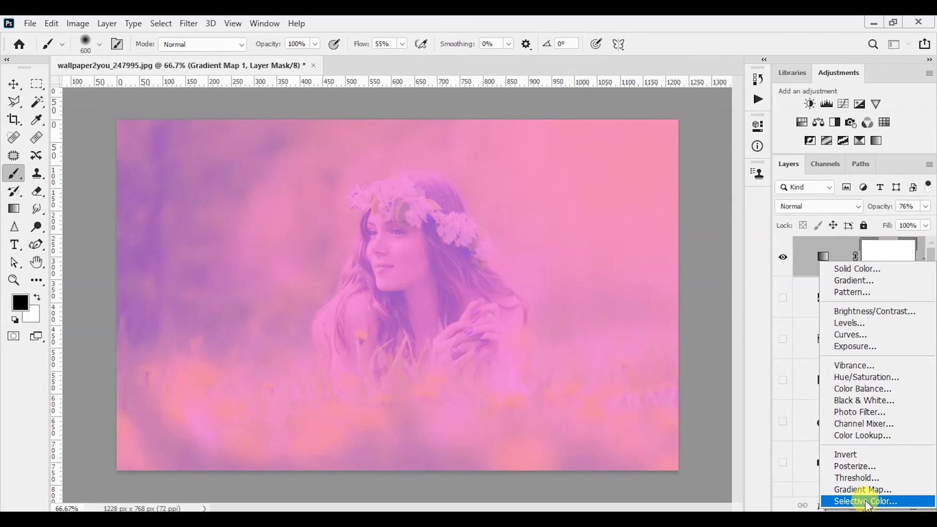
Add a Selective Color layer and set Reds to Cyan +82, Magenta -47, Yellow +82.
left_click(874, 503)
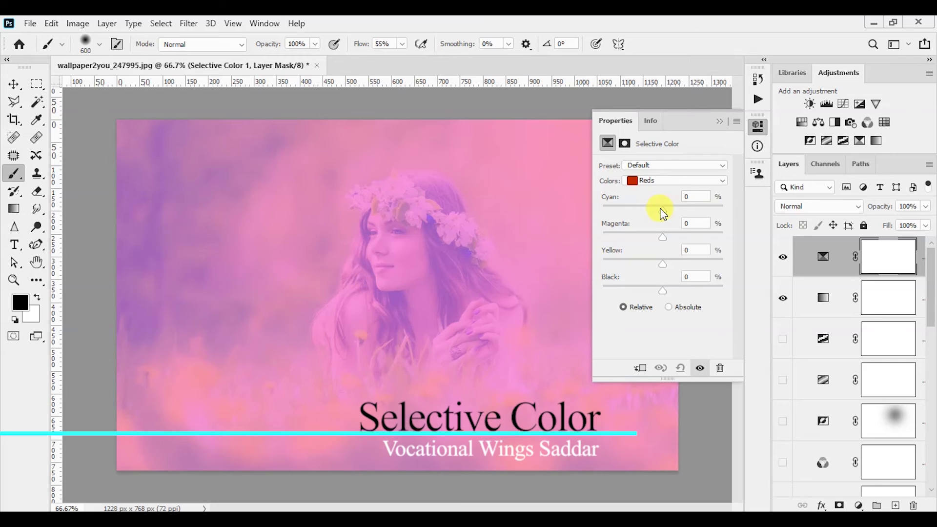
left_click_drag(783, 257, 782, 297)
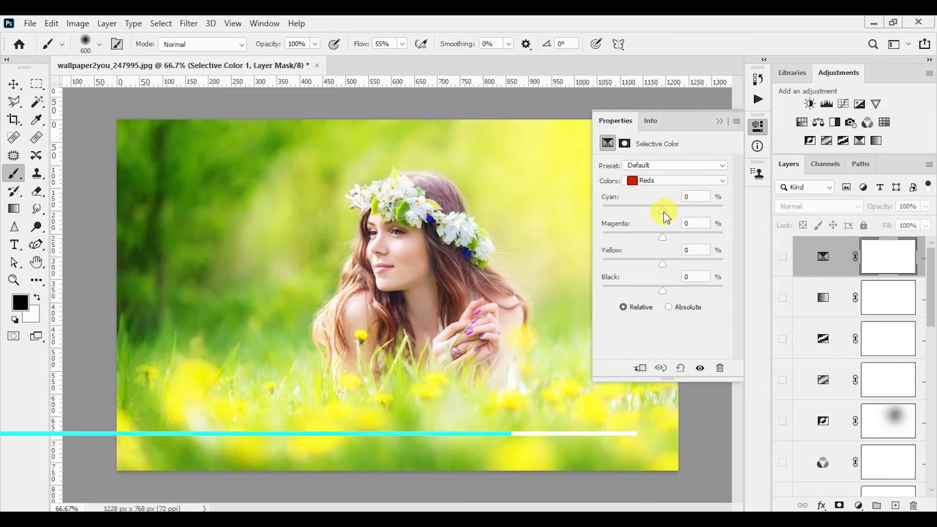
left_click_drag(662, 211, 712, 217)
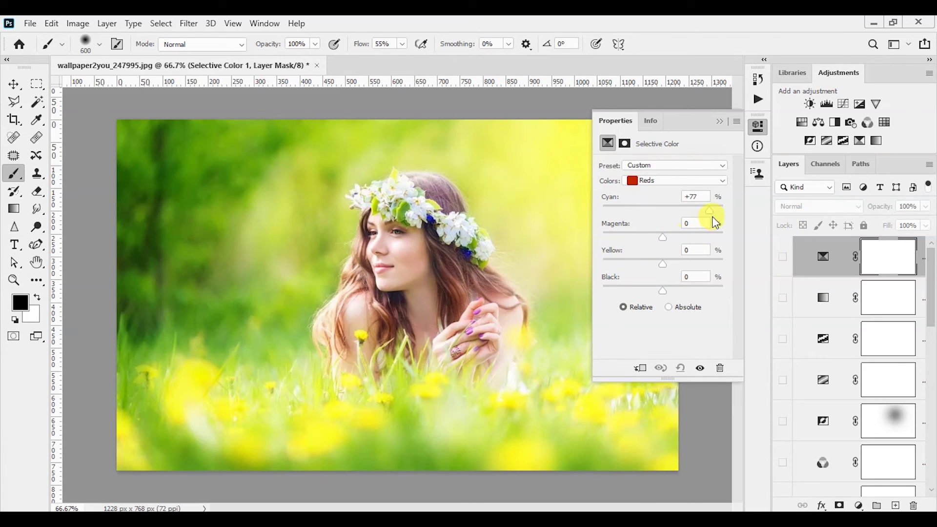
left_click(675, 167)
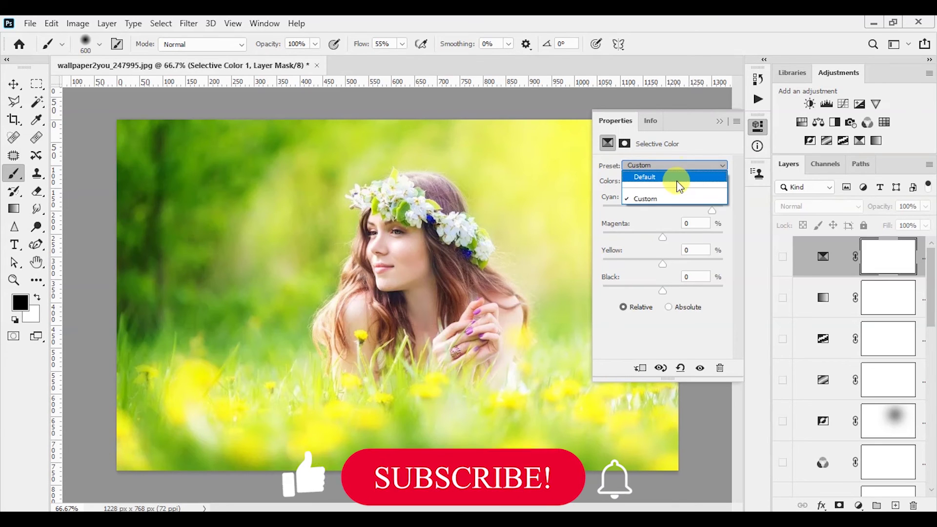
left_click(660, 233)
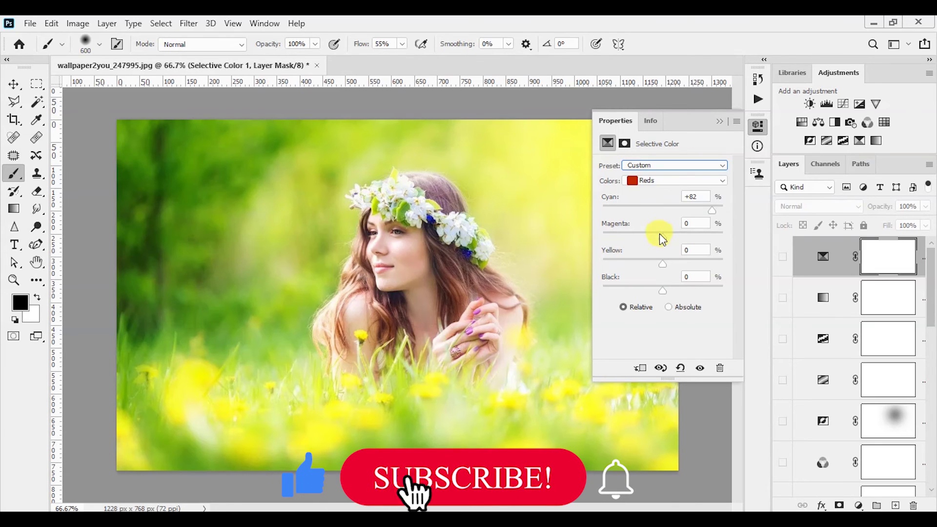
left_click_drag(662, 234, 635, 237)
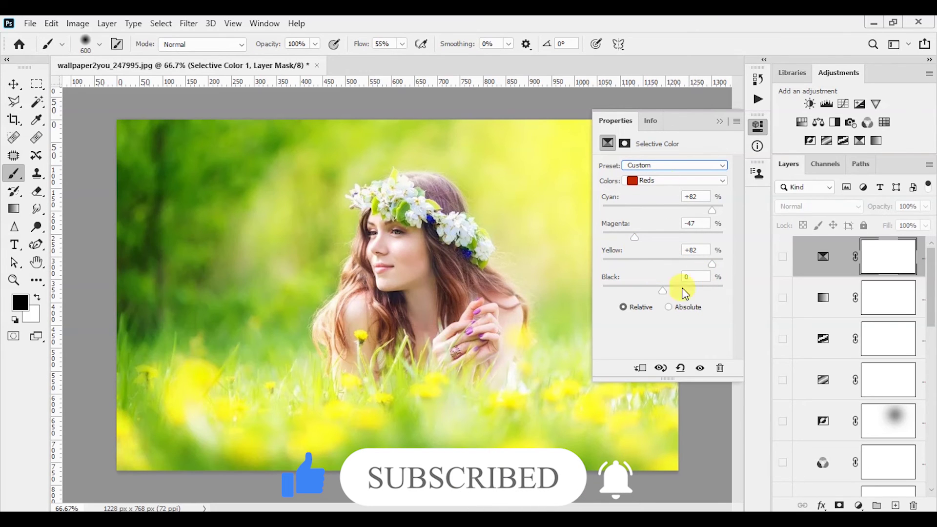
Adjust the Cyans range to Cyan +100, Magenta +61 and view the layer's mask settings.
left_click(654, 181)
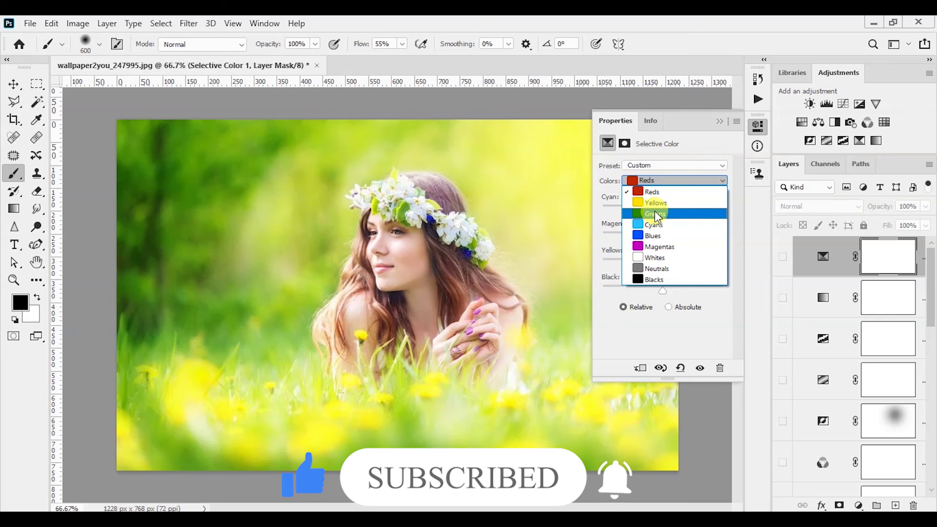
left_click(656, 224)
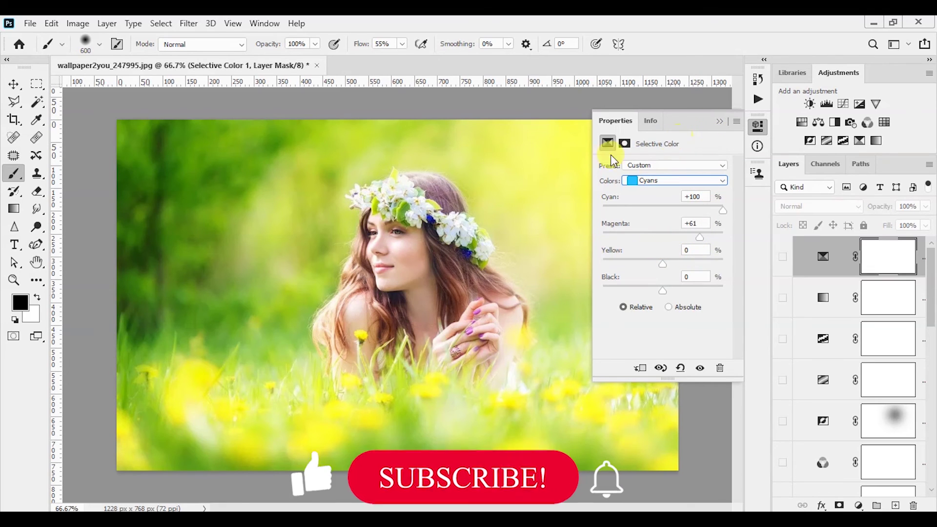
left_click(625, 143)
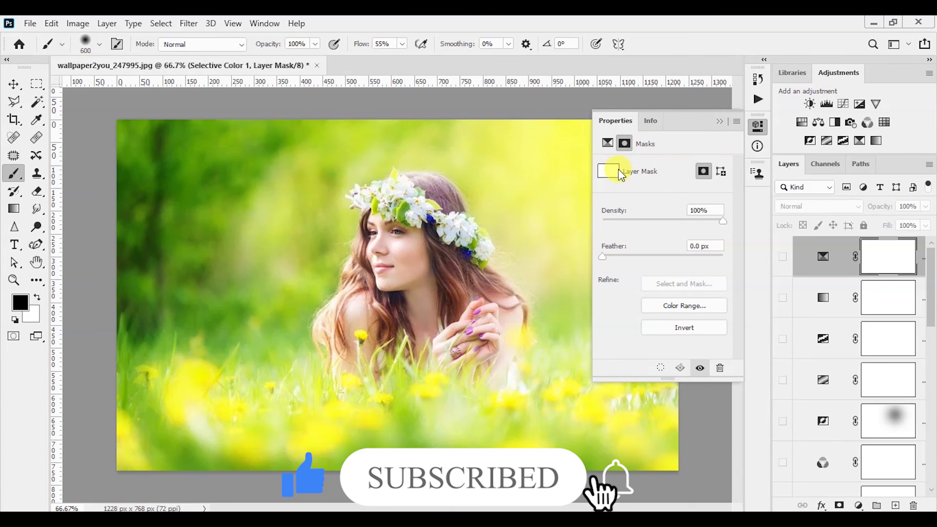
Close the floating Selective Color properties panel to reveal the full portrait.
left_click(719, 122)
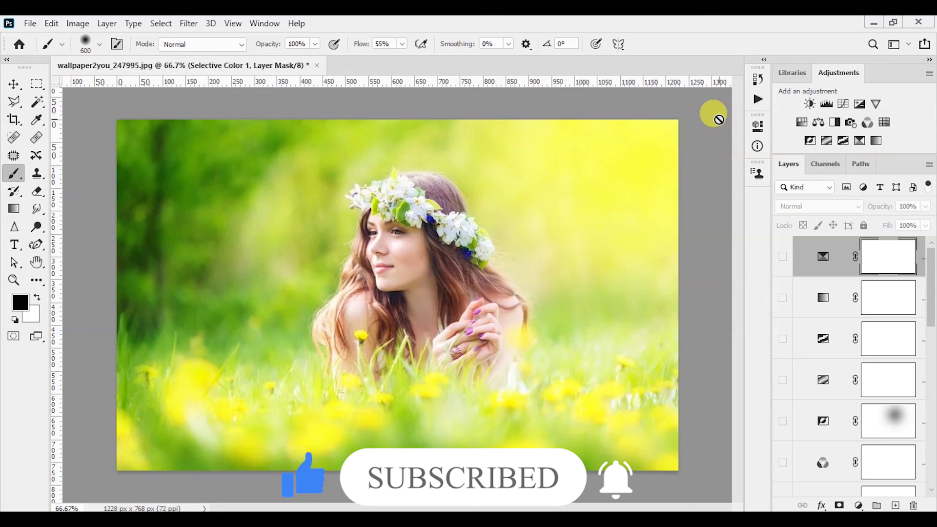